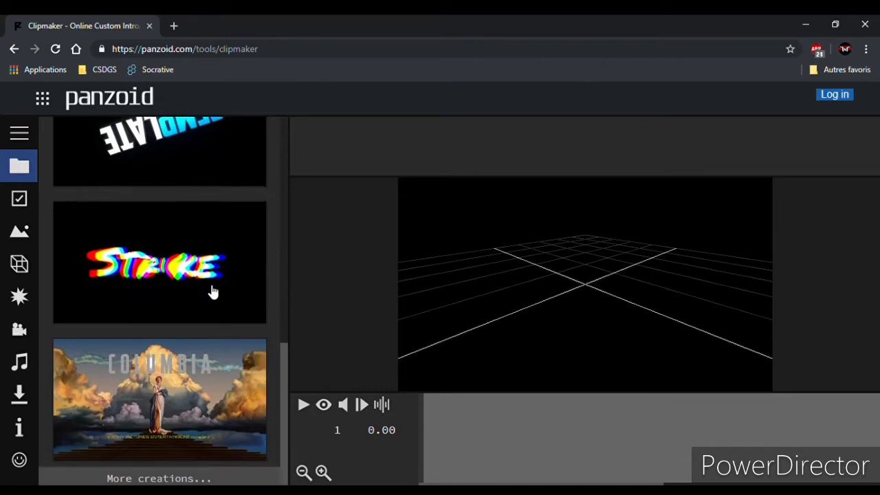
Load the blue-and-white TEMPLATE intro project and play its animation through the camera view
scroll(206, 281, "up", 3)
left_click(200, 275)
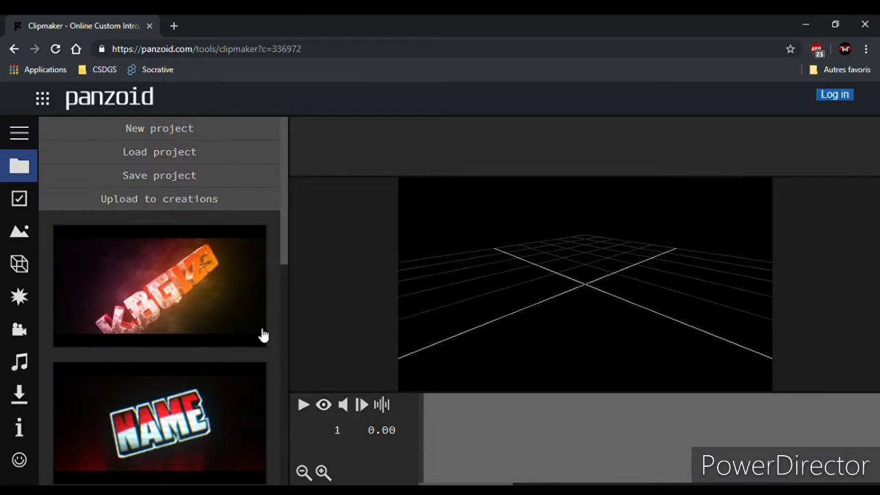
left_click(332, 407)
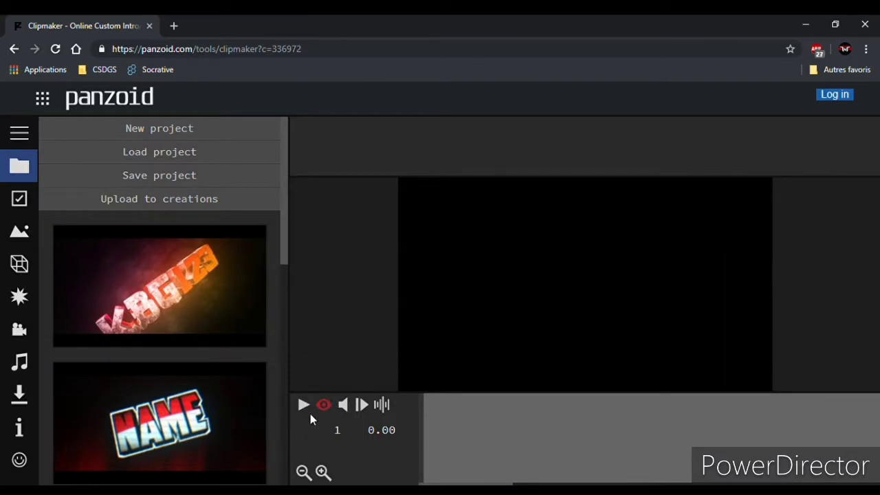
left_click(307, 409)
left_click(306, 411)
left_click(304, 407)
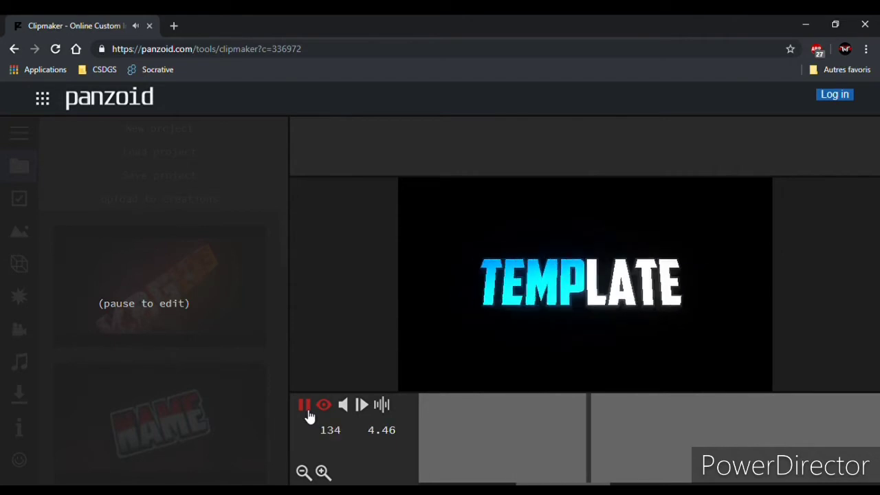
left_click(305, 409)
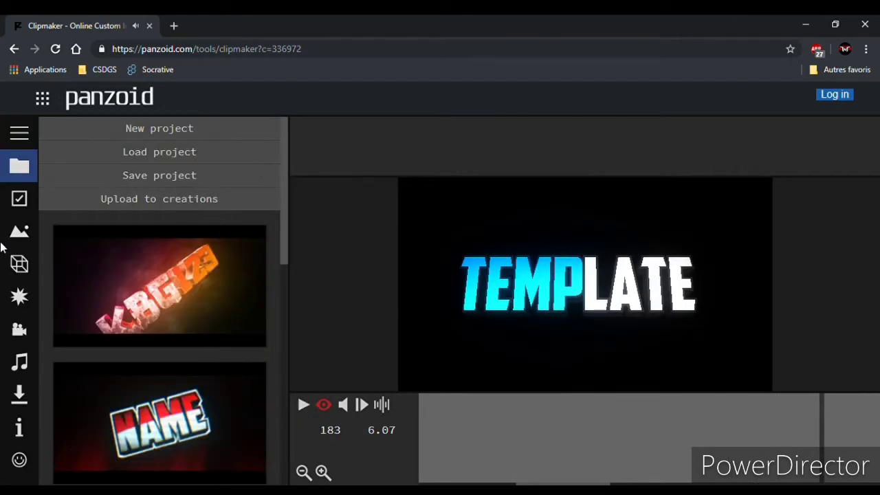
Examine the object list of the TEMPLATE intro to find its groups and text objects
left_click(19, 265)
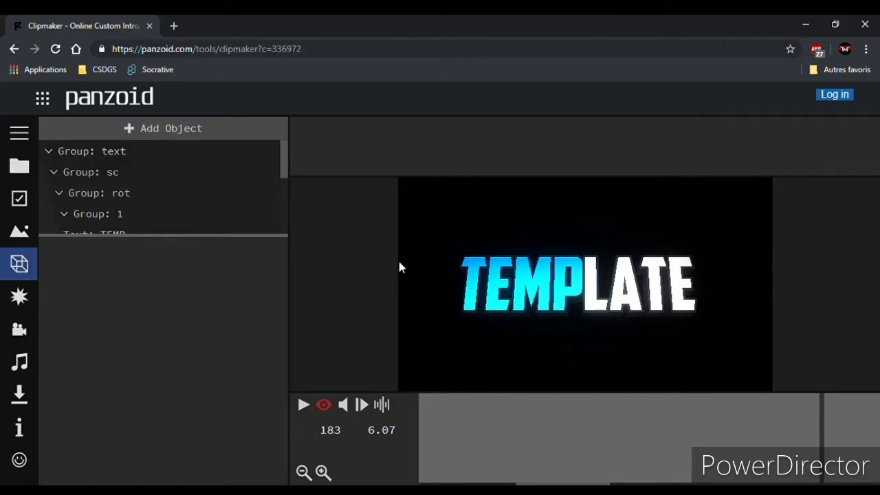
scroll(206, 186, "down", 3)
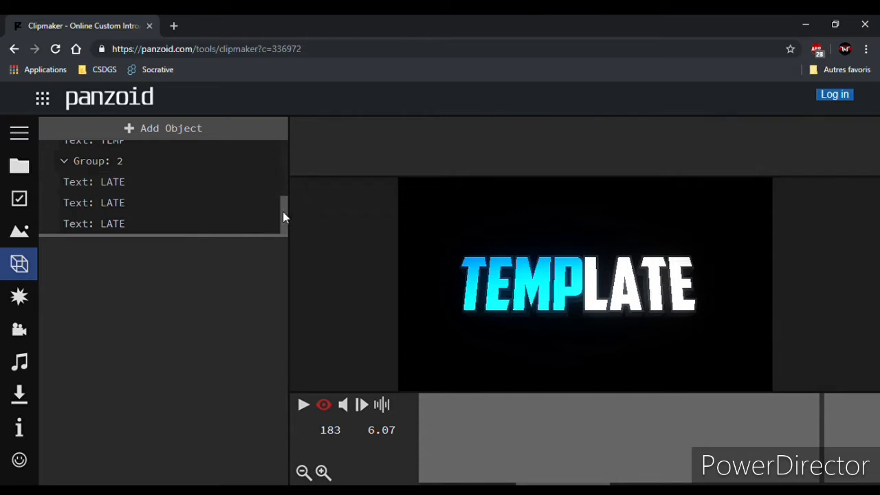
left_click_drag(283, 211, 277, 182)
scroll(277, 181, "up", 2)
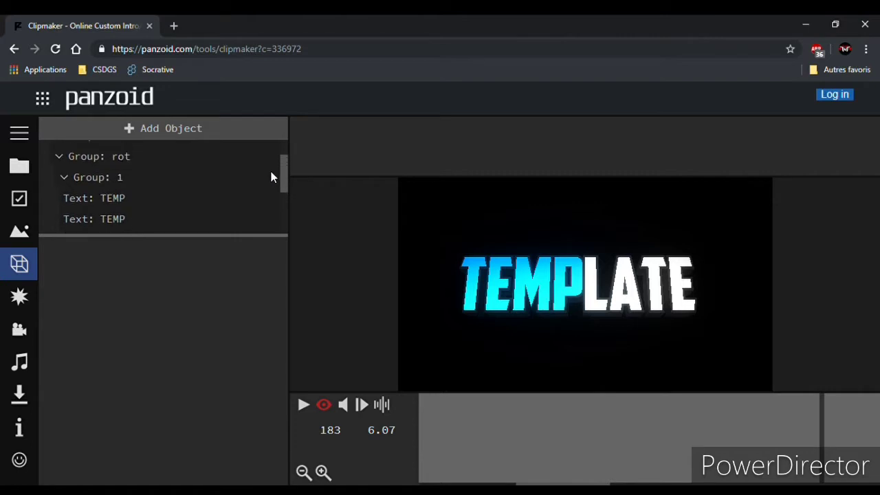
scroll(273, 185, "down", 1)
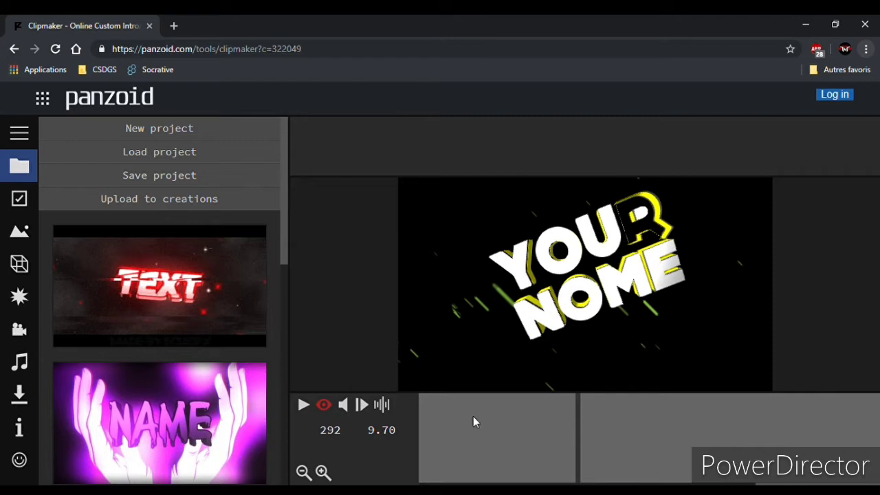
Preview the YOUR NOME intro's animation and look at its list of objects
left_click(305, 407)
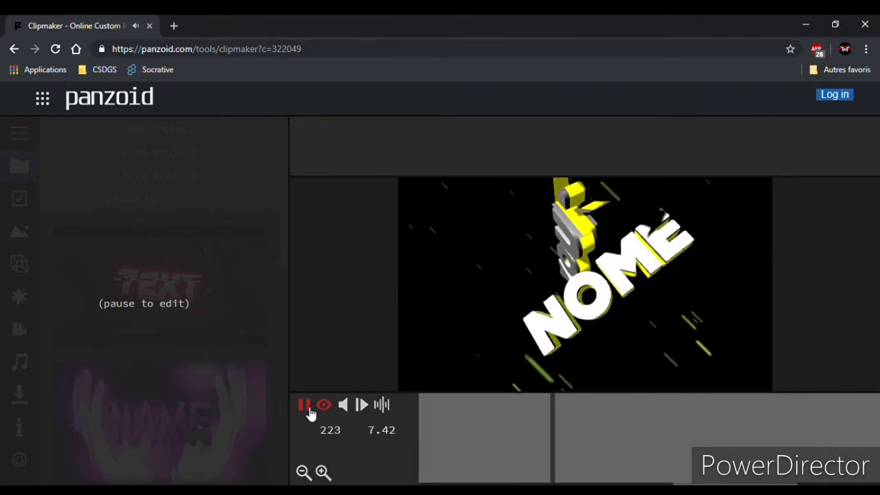
left_click(308, 409)
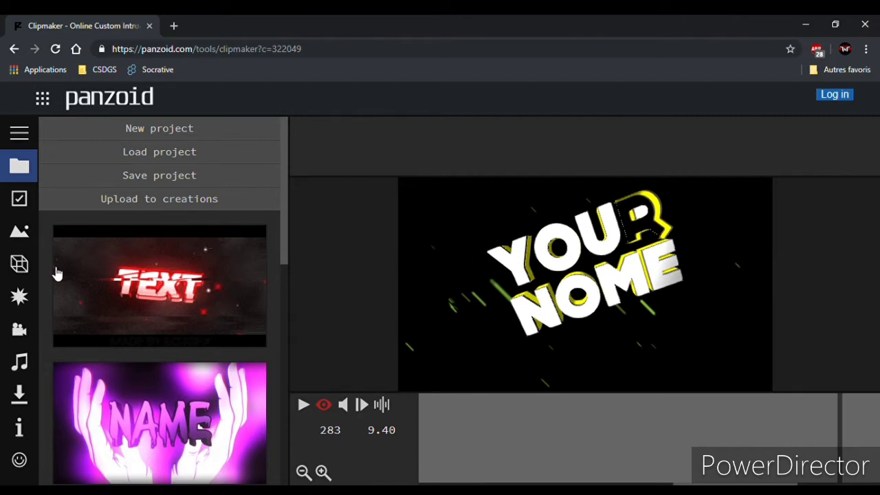
left_click(20, 267)
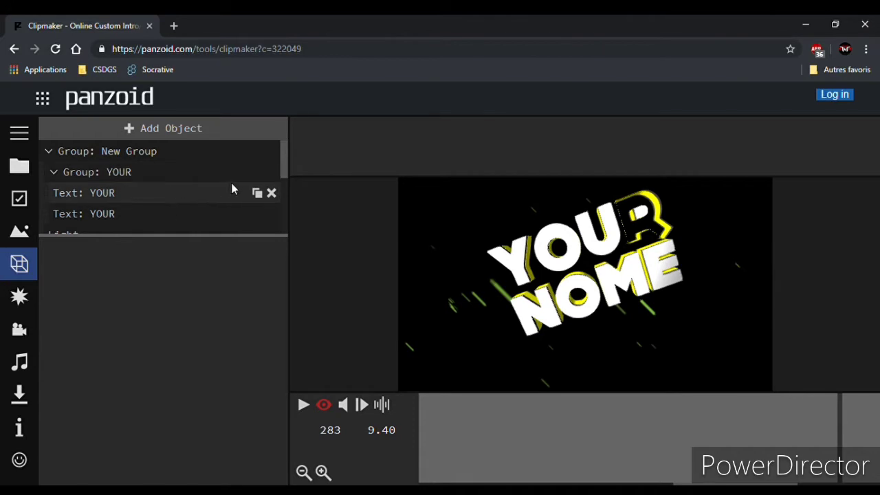
mouse_move(283, 162)
left_mouse_down()
mouse_move(273, 215)
mouse_move(271, 161)
left_mouse_up()
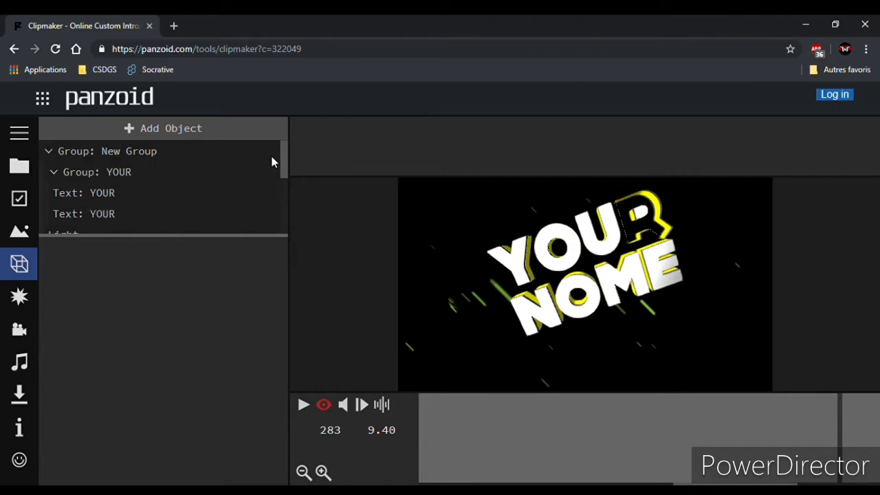
Rename the YOUR group as AGENT TNT
left_click(138, 171)
left_click(118, 285)
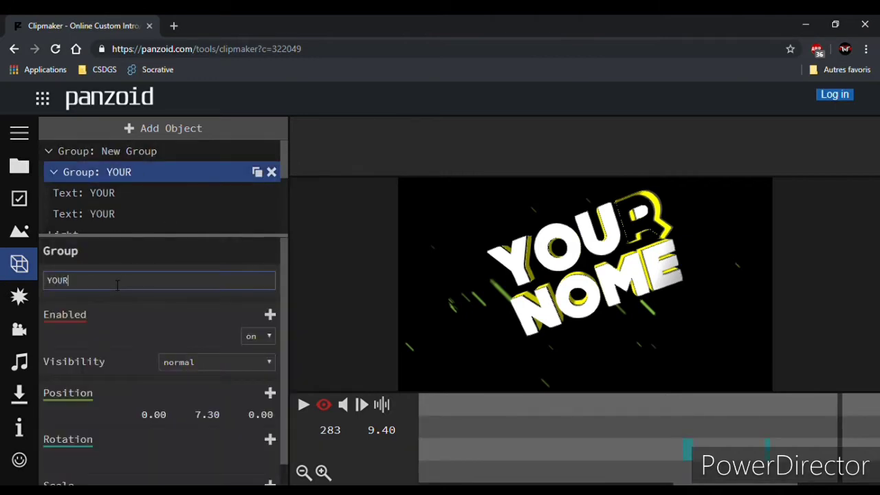
key("BackSpace")
key("BackSpace")
key("BackSpace")
key("BackSpace")
type("agent")
key("BackSpace")
key("BackSpace")
key("BackSpace")
key("BackSpace")
key("BackSpace")
type("AG")
type("ENT TN")
type("T")
Shorten the renamed group's name to AGENT and copy that name for reuse
left_click_drag(101, 284, 10, 285)
left_click(105, 283)
key("BackSpace")
key("BackSpace")
key("BackSpace")
key("BackSpace")
key("ctrl+a")
key("ctrl+c")
left_click(136, 290)
key("Return")
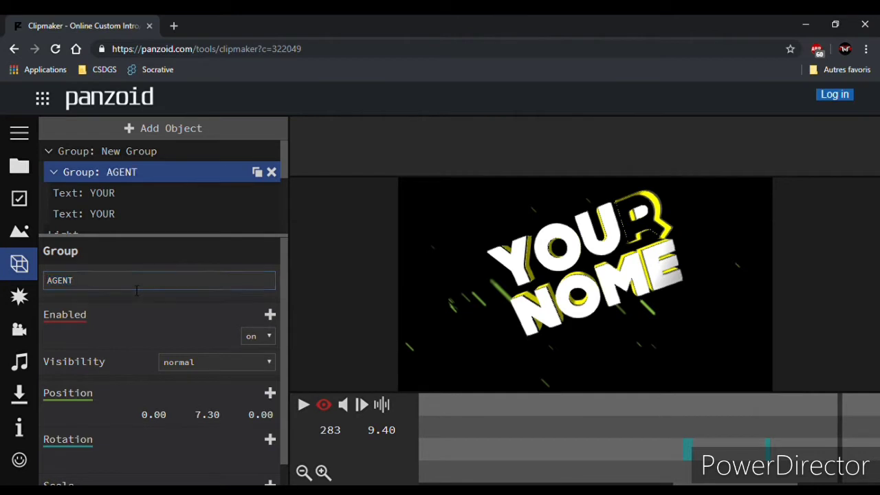
Change the wording of the first YOUR 3D text in the AGENT group to AGENT
left_click(128, 196)
left_click(104, 284)
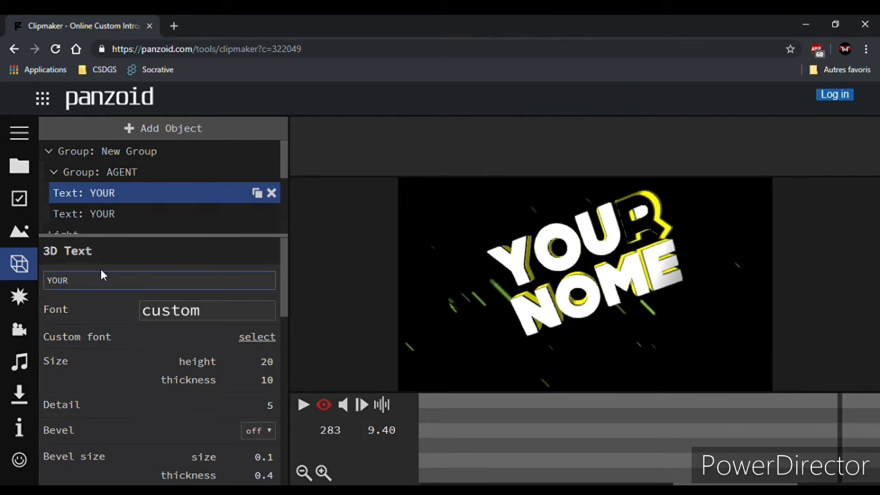
key("BackSpace")
key("BackSpace")
key("BackSpace")
key("BackSpace")
type("AGENT")
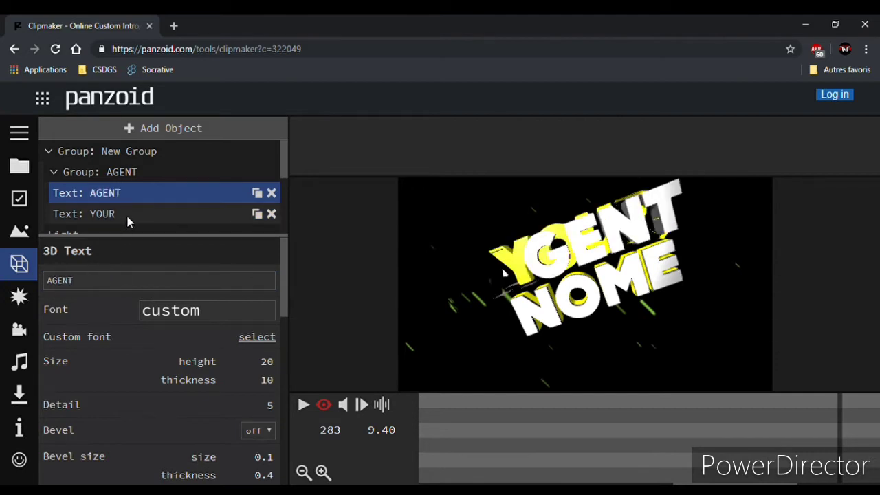
Replace the wording of the remaining YOUR 3D text in the AGENT group with AGENT
left_click(127, 217)
left_click(86, 288)
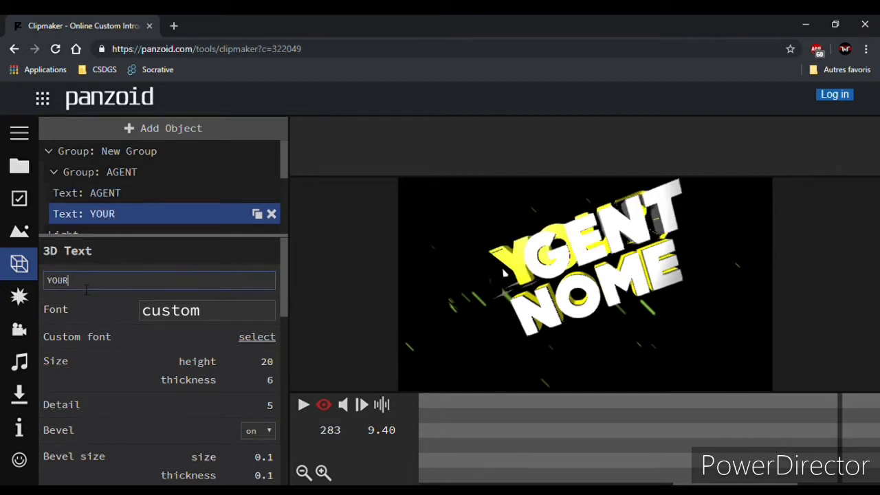
key("BackSpace")
key("BackSpace")
key("BackSpace")
key("BackSpace")
key("ctrl+v")
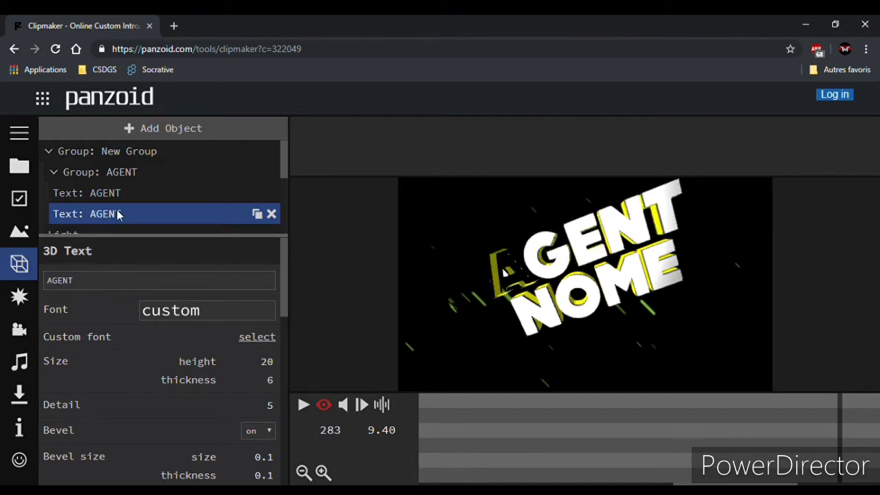
Change the wording of the first 3D text in the NOME group to TNT
scroll(164, 196, "down", 3)
scroll(284, 206, "up", 3)
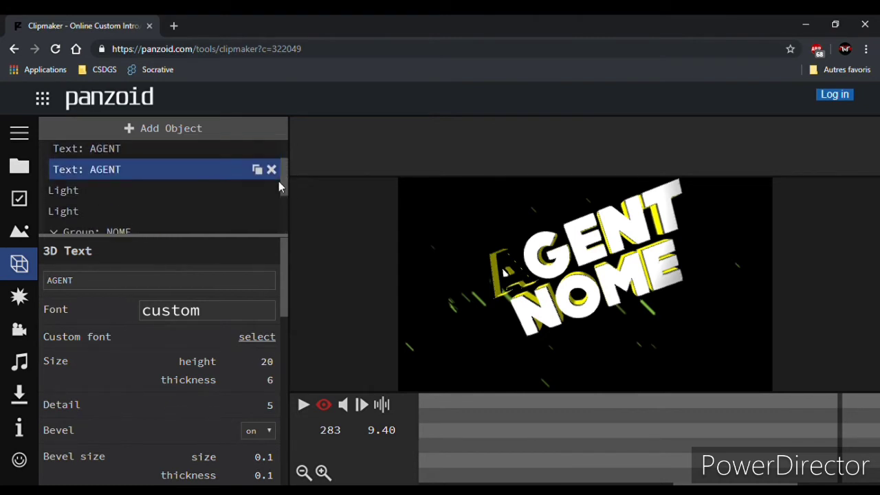
scroll(269, 170, "up", 1)
scroll(268, 179, "down", 1)
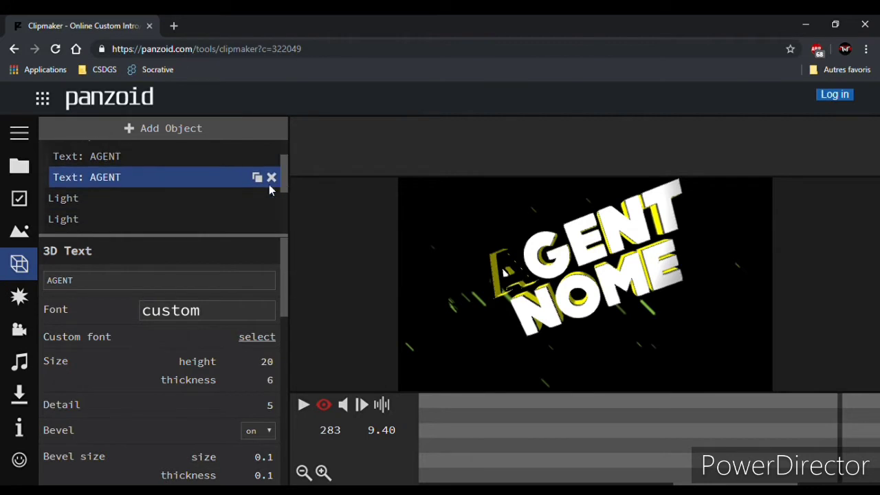
scroll(270, 190, "down", 1)
scroll(271, 195, "down", 1)
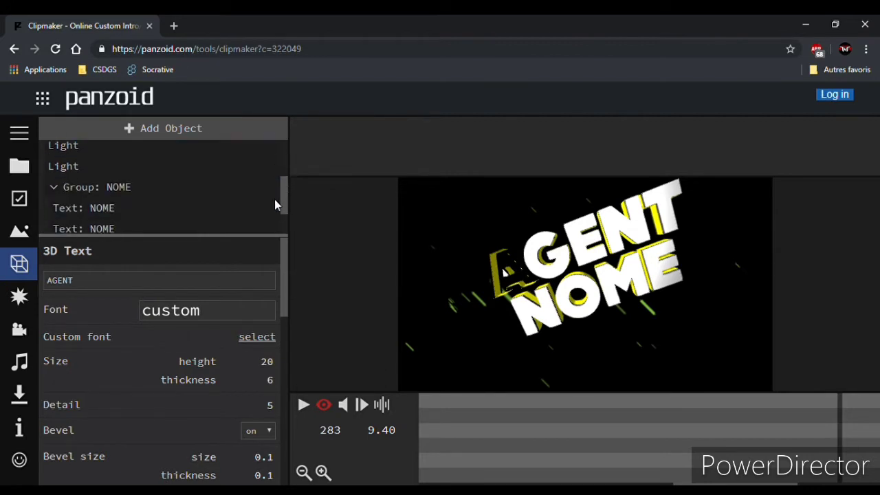
scroll(274, 200, "down", 1)
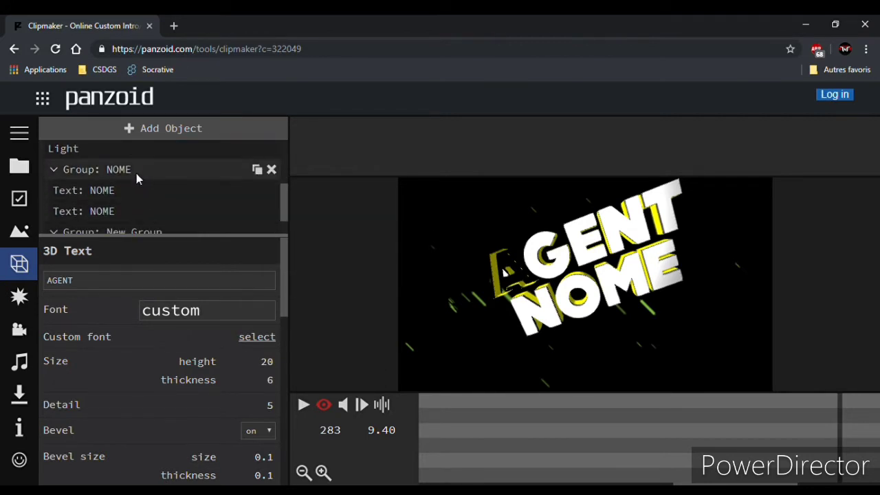
left_click(137, 190)
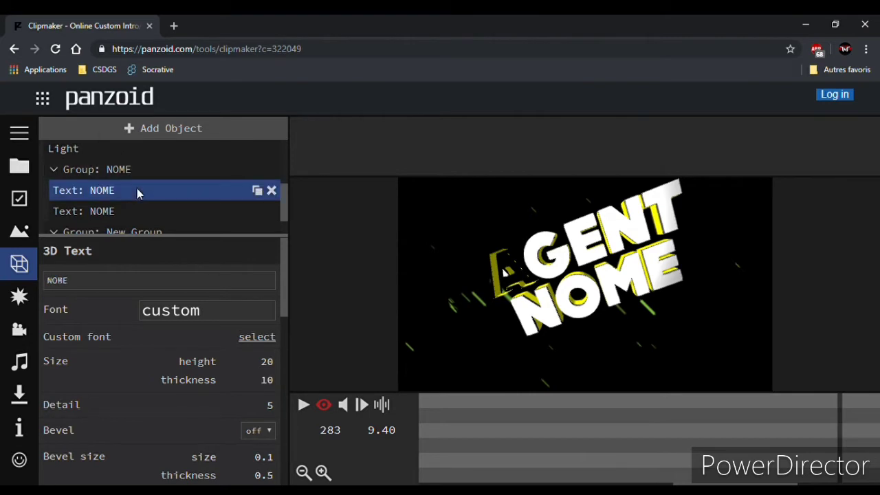
left_click(110, 286)
key("BackSpace")
key("BackSpace")
key("BackSpace")
key("BackSpace")
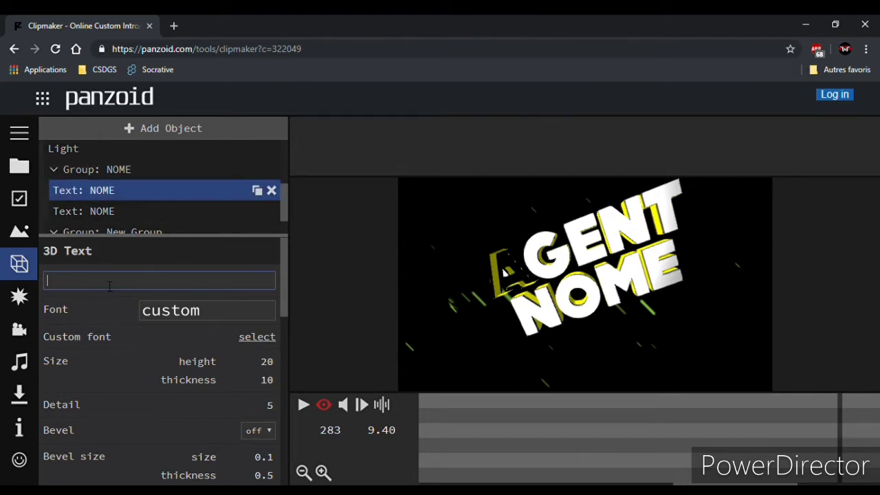
type("TNT")
key("ctrl+a")
left_click(163, 270)
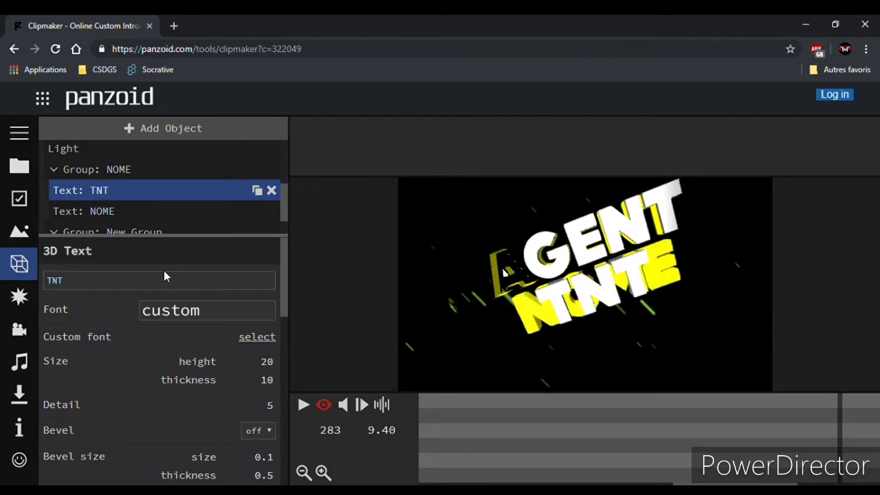
Set the wording of the second 3D text in the NOME group to TNT
left_click(131, 216)
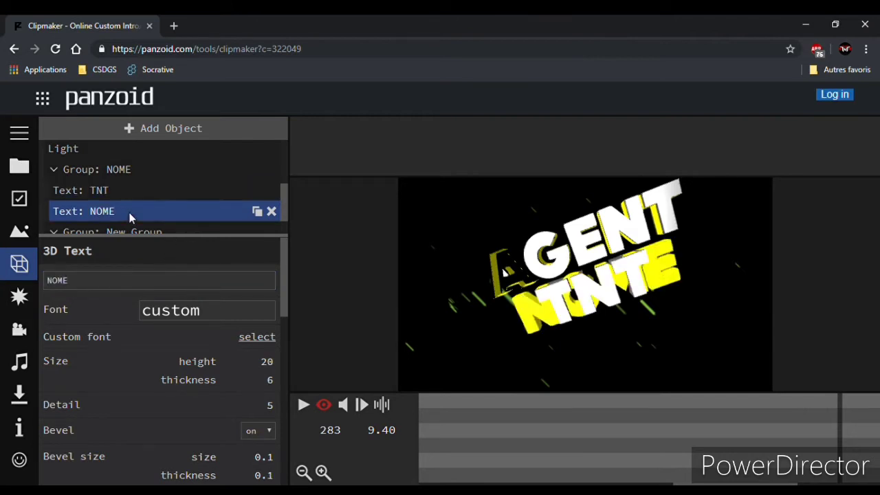
left_click(89, 288)
key("BackSpace")
key("BackSpace")
key("BackSpace")
key("BackSpace")
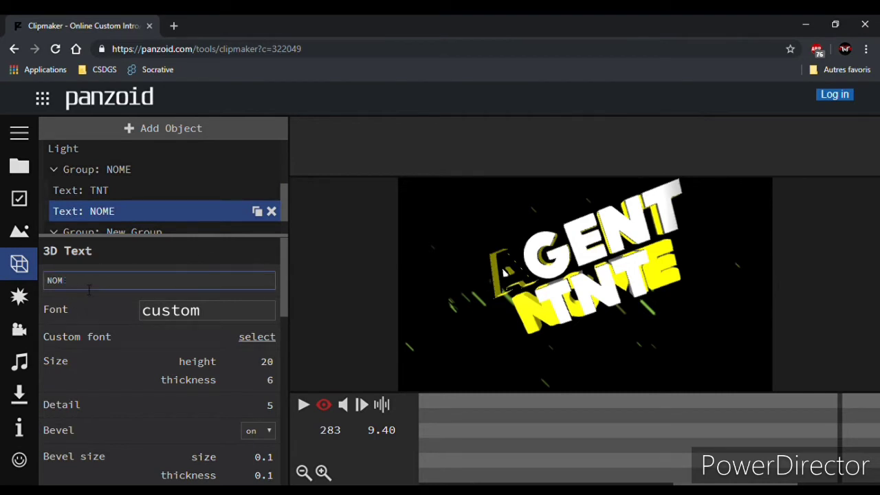
type("TNT")
scroll(211, 200, "down", 1)
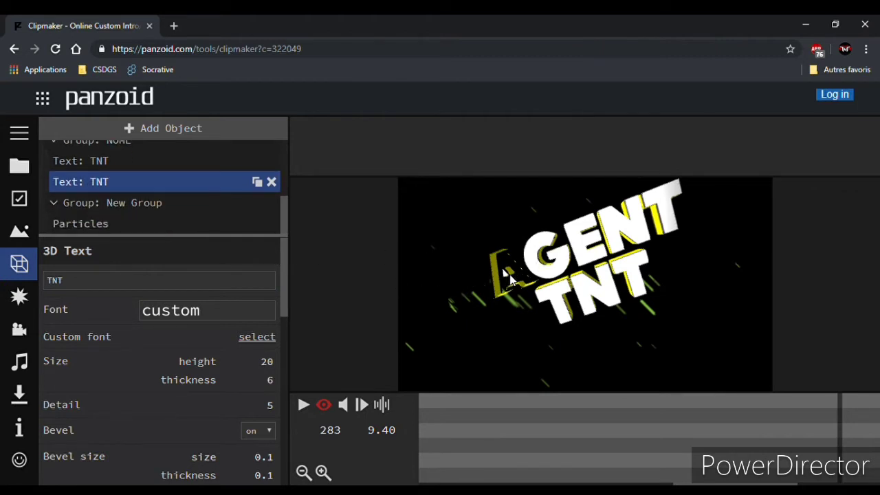
Preview the intro animation with the AGENT TNT lettering, pausing it partway through
left_click(304, 407)
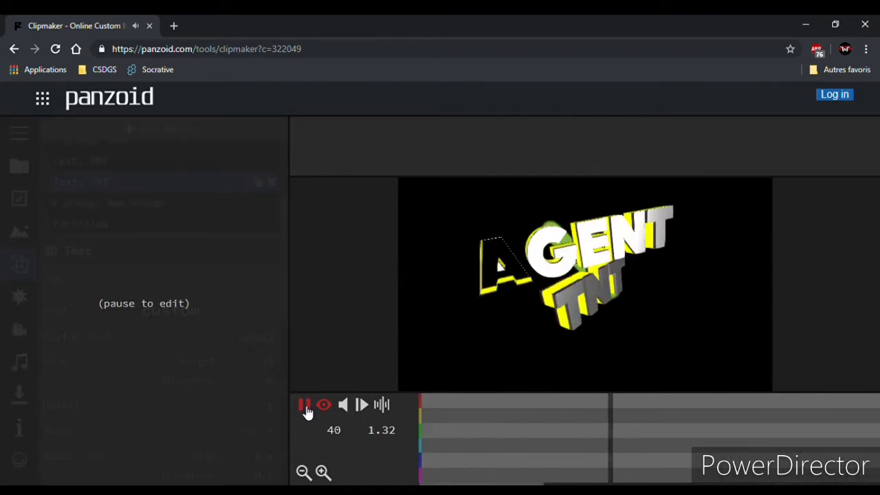
left_click(306, 409)
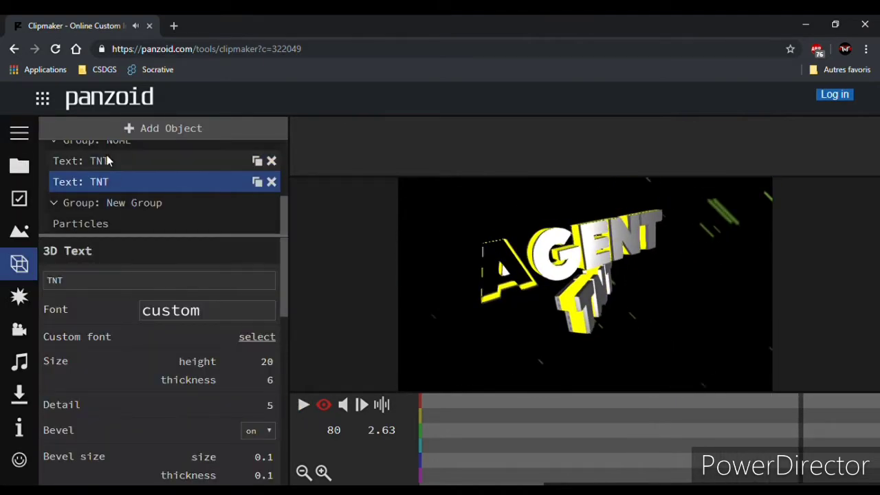
Examine the position, target, colour, intensity and angle settings of the two Light objects
scroll(116, 176, "down", 3)
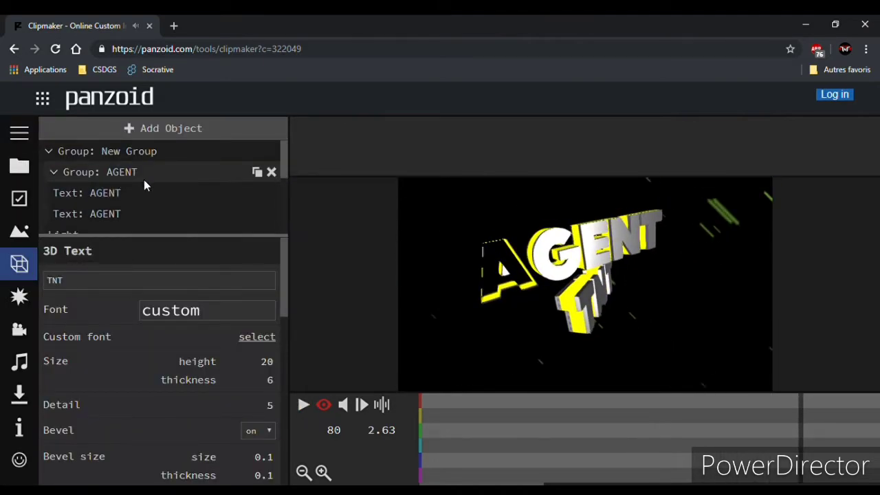
scroll(143, 180, "down", 4)
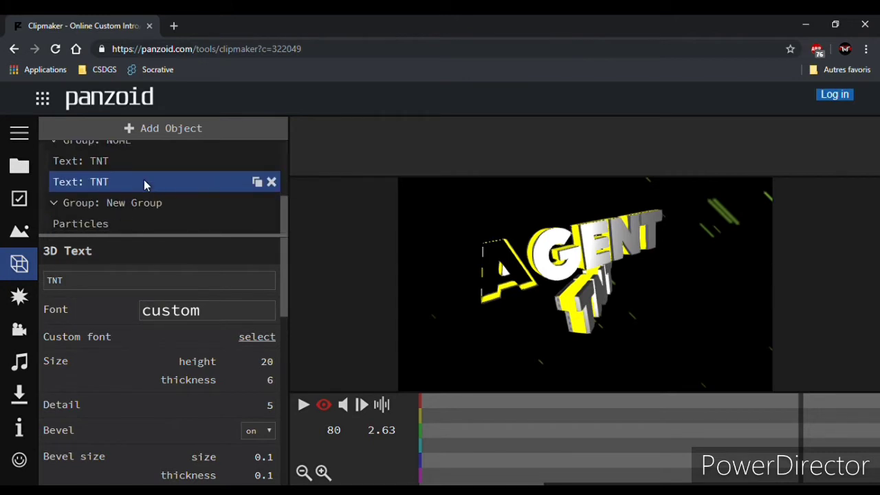
left_click_drag(285, 209, 275, 150)
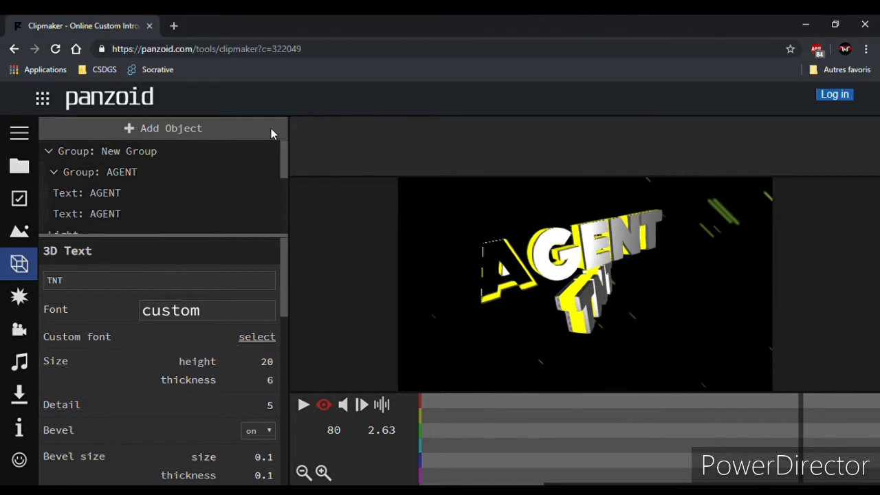
left_click_drag(281, 147, 286, 186)
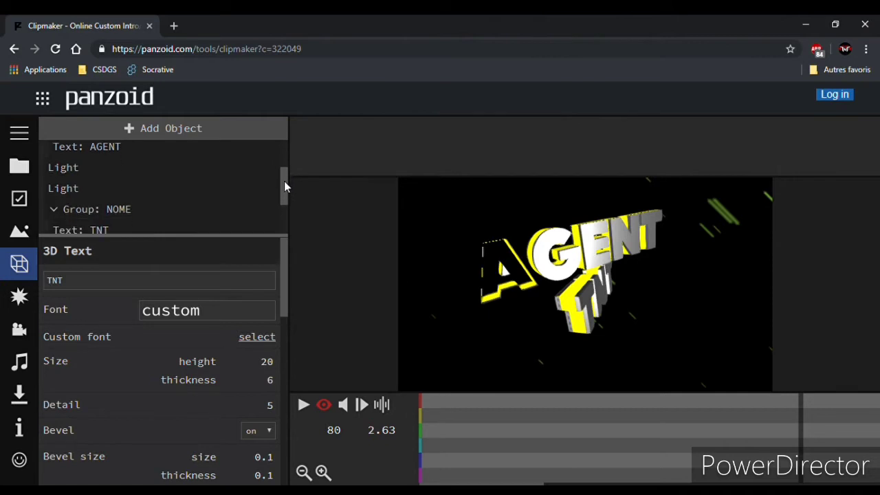
left_click(93, 170)
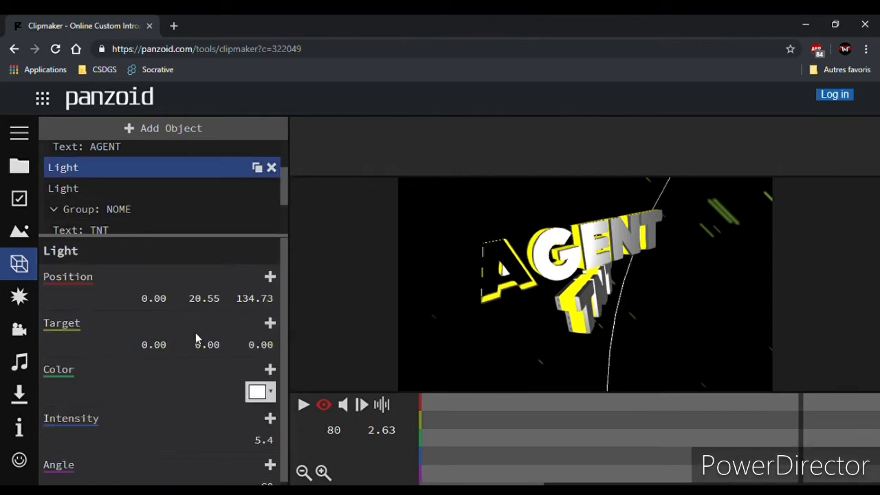
scroll(231, 341, "down", 1)
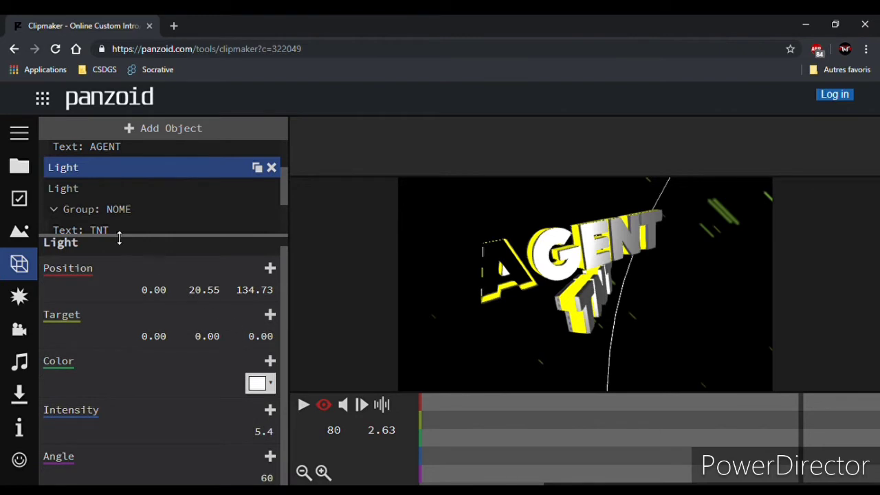
left_click(81, 183)
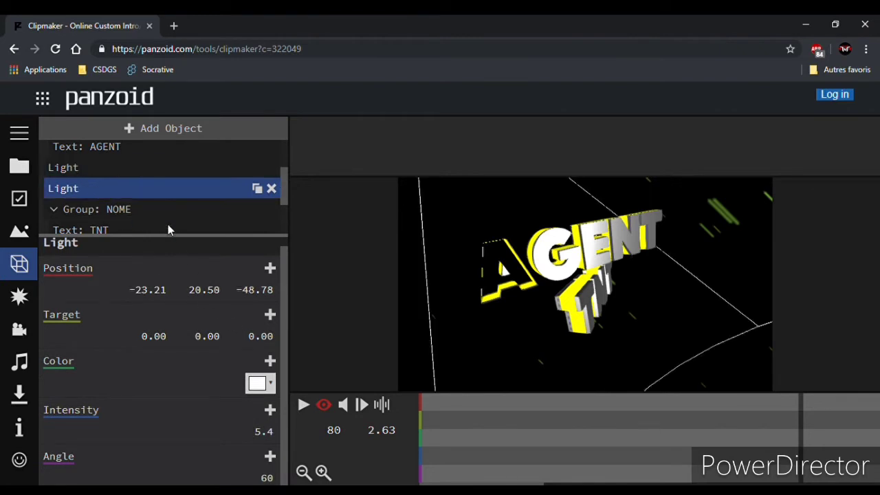
Look through the settings of the Particles object and of the nested New Group that contains it
scroll(158, 205, "down", 3)
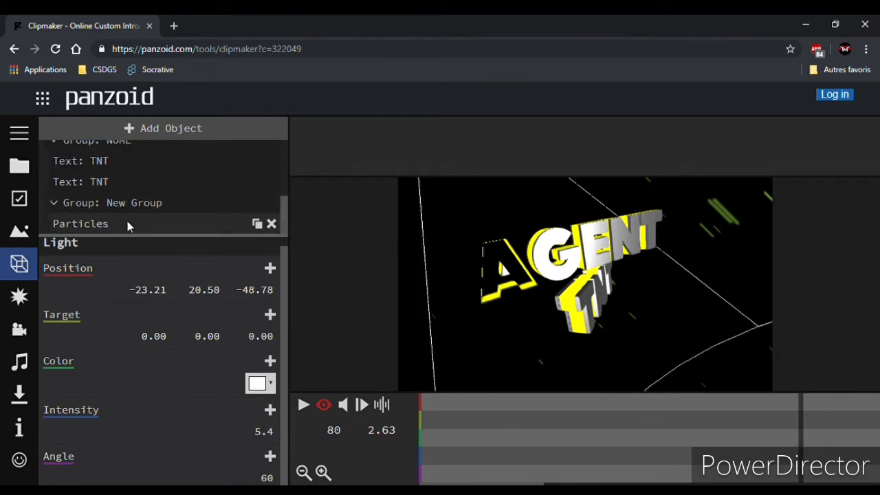
left_click(128, 223)
scroll(160, 242, "down", 5)
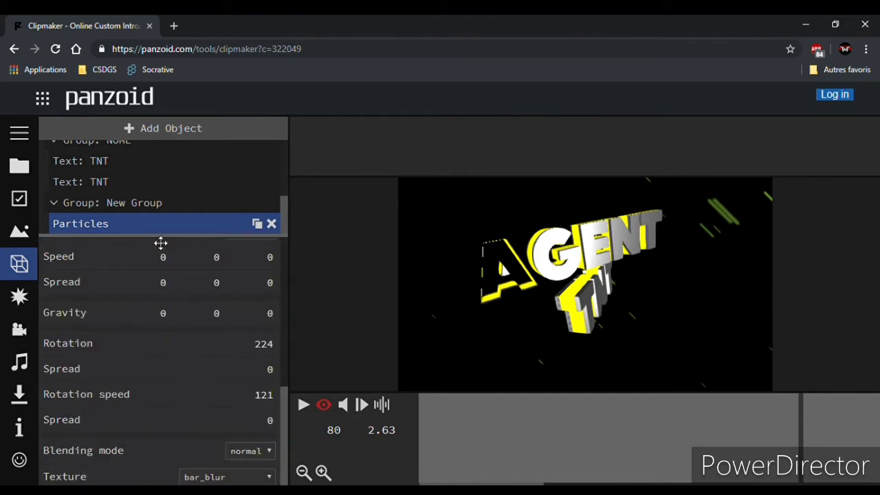
left_click(154, 204)
scroll(189, 359, "down", 1)
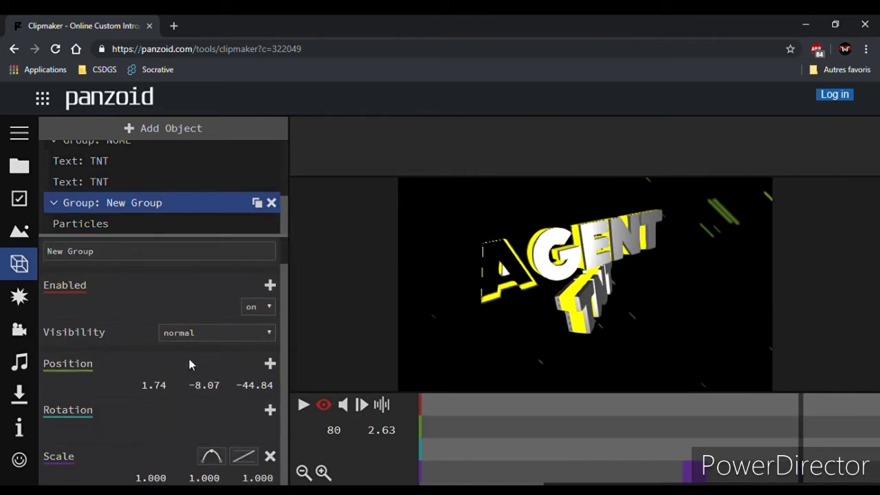
scroll(181, 329, "up", 1)
scroll(125, 203, "up", 3)
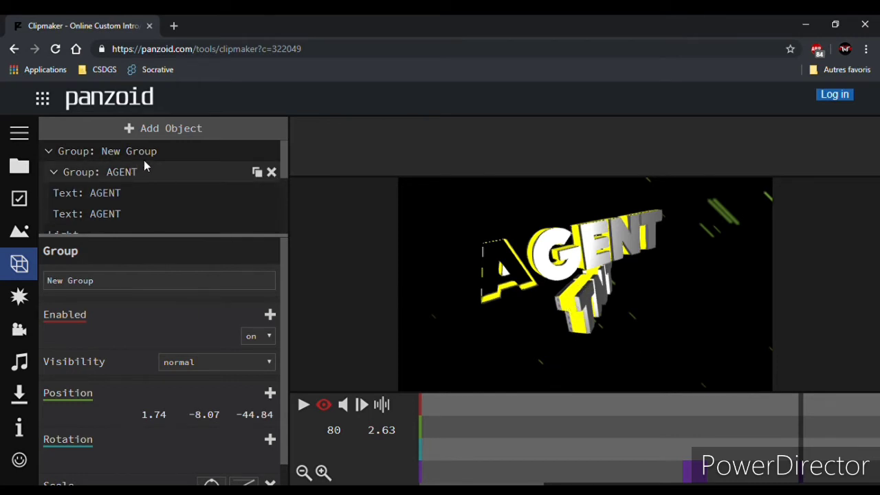
Review the Particles object's colour, size, emitter, speed, gravity and rotation settings
scroll(145, 162, "down", 3)
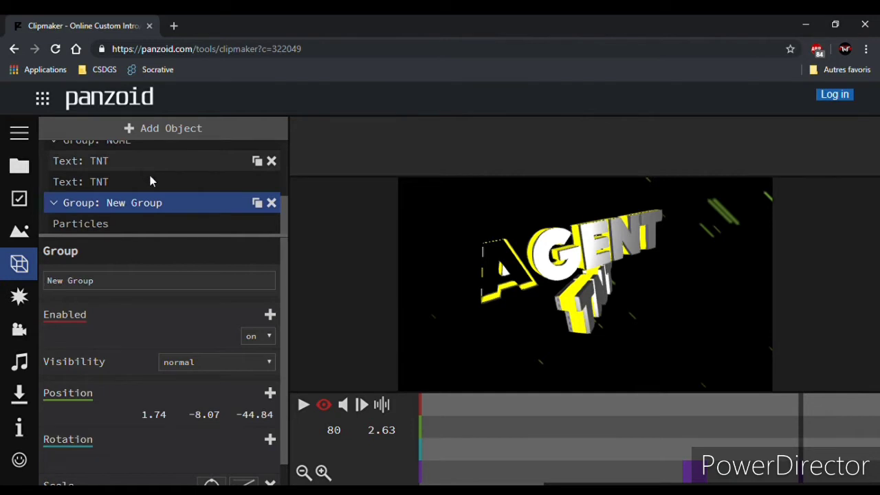
left_click(135, 225)
scroll(213, 341, "down", 5)
scroll(214, 344, "down", 2)
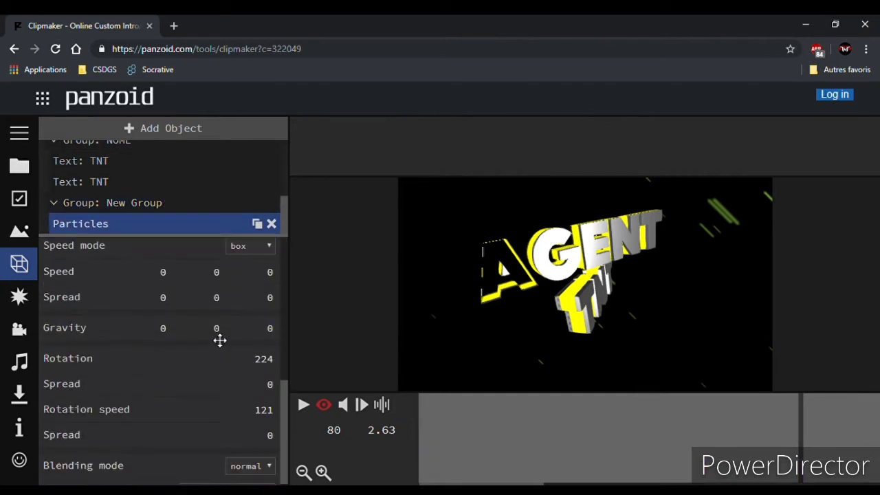
scroll(220, 339, "up", 6)
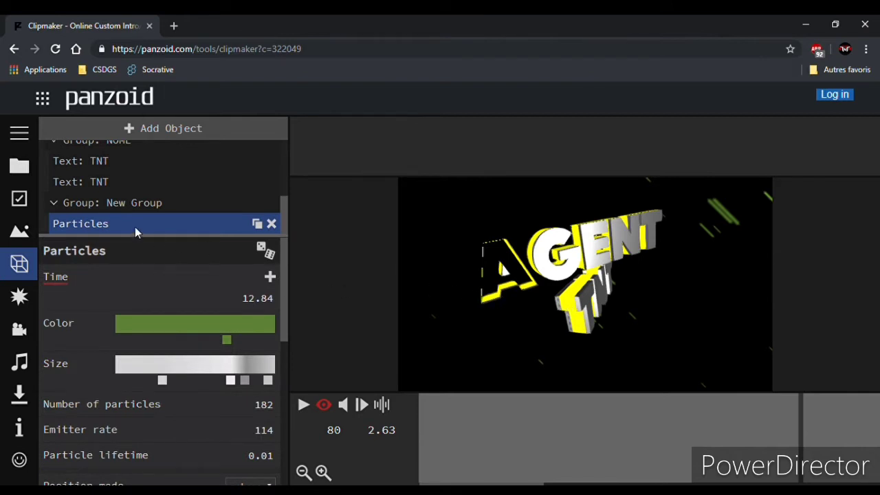
scroll(115, 191, "up", 3)
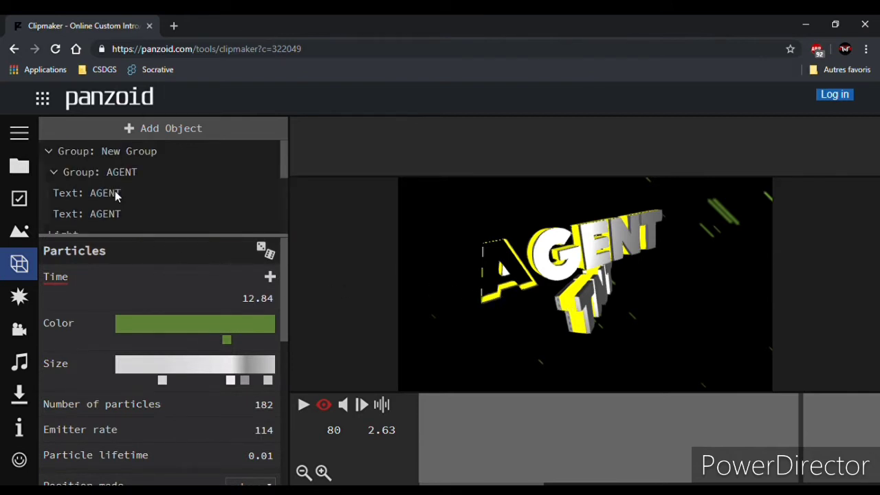
Inspect the group settings of the top-level New Group and of the nested New Group holding the particles
left_click(146, 155)
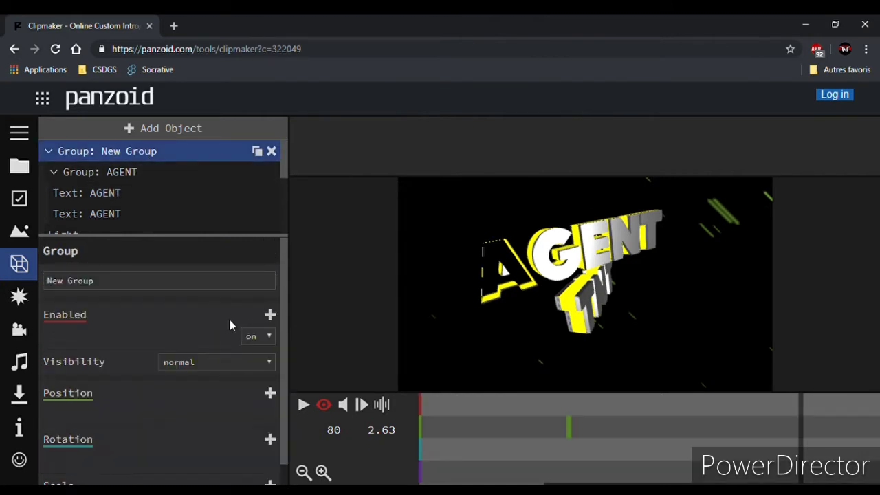
scroll(230, 325, "down", 1)
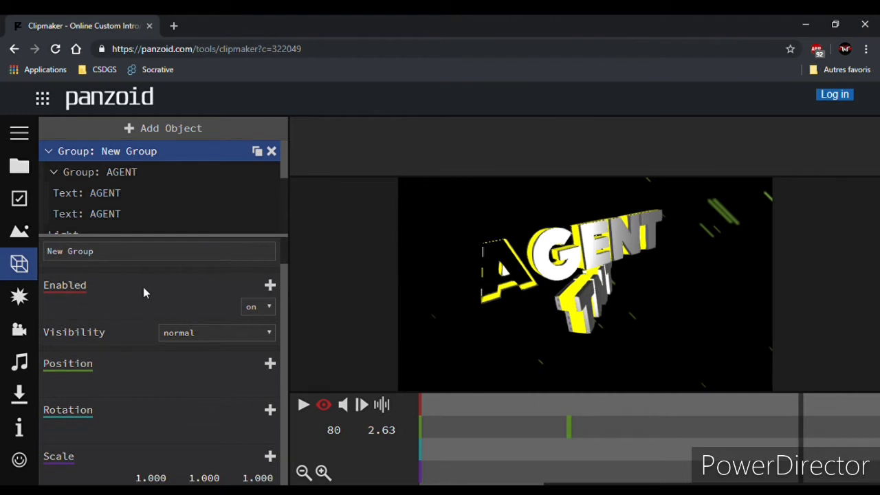
scroll(114, 193, "down", 3)
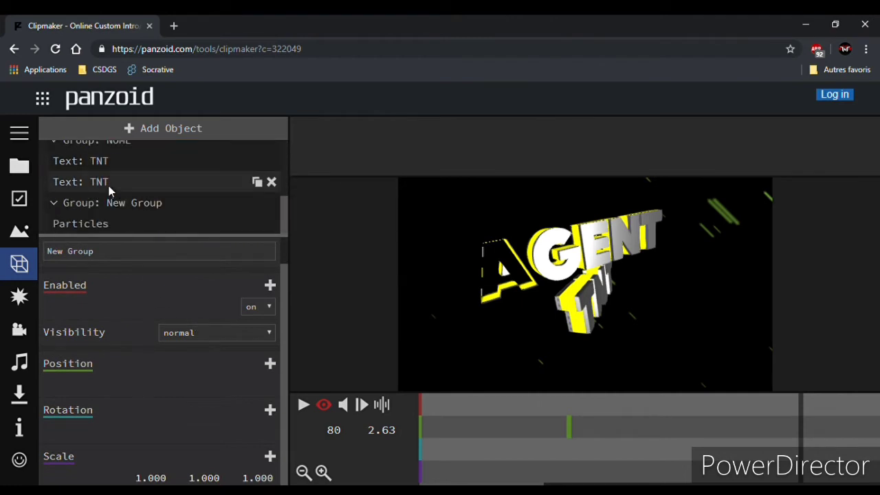
left_click(143, 203)
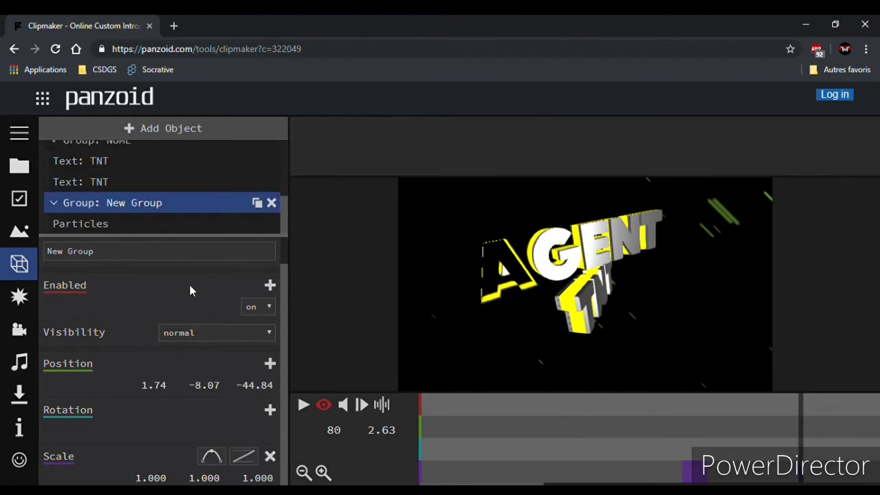
scroll(190, 334, "up", 1)
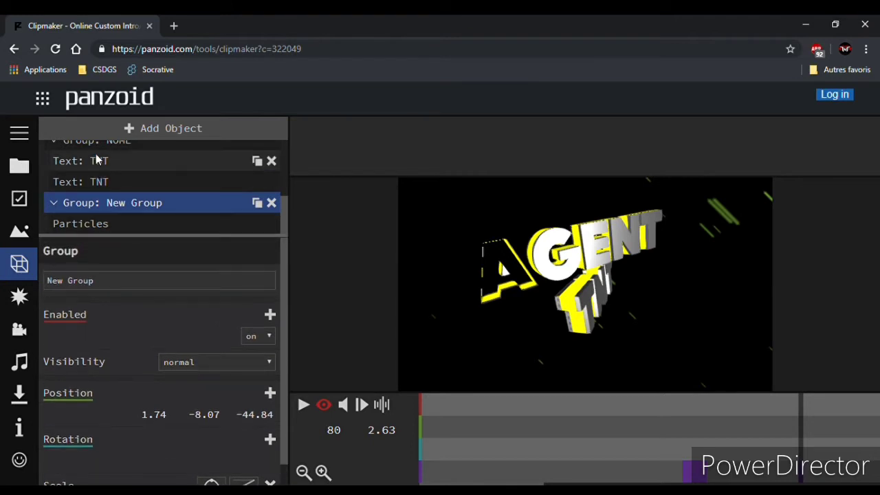
Try a height of 200 for the first TNT 3D text in the NOME group
left_click(98, 162)
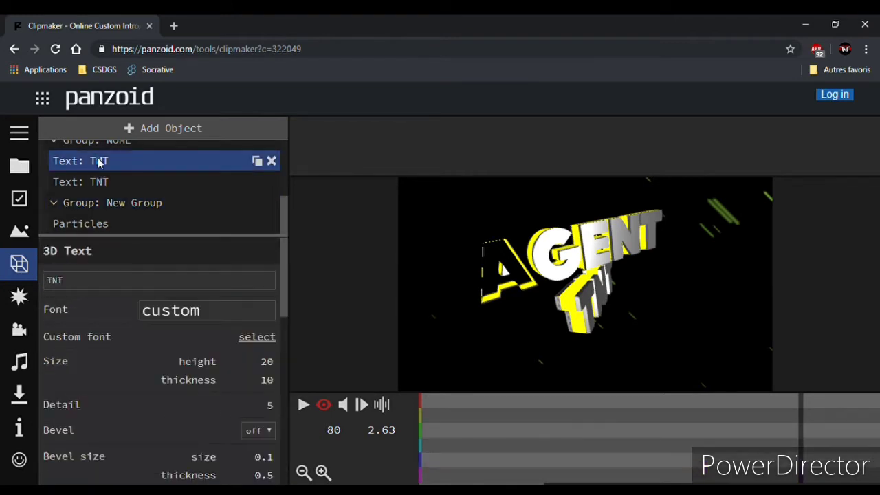
left_click(268, 365)
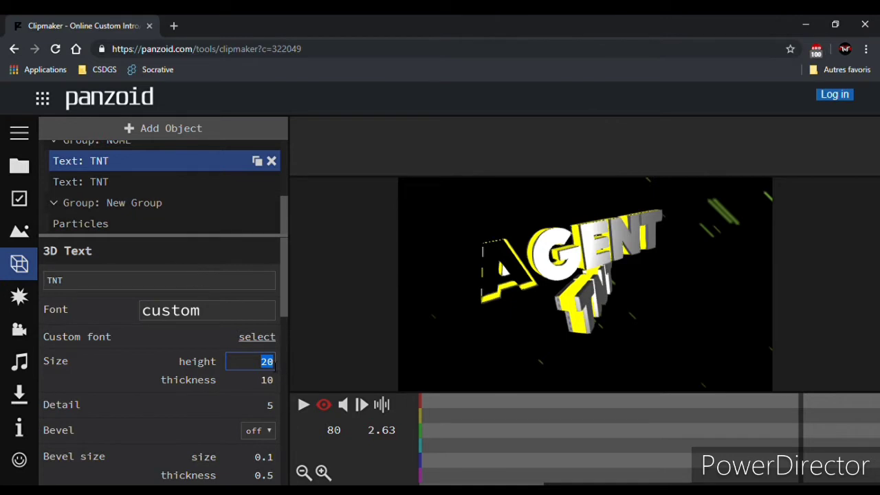
left_click(267, 362)
key("Return")
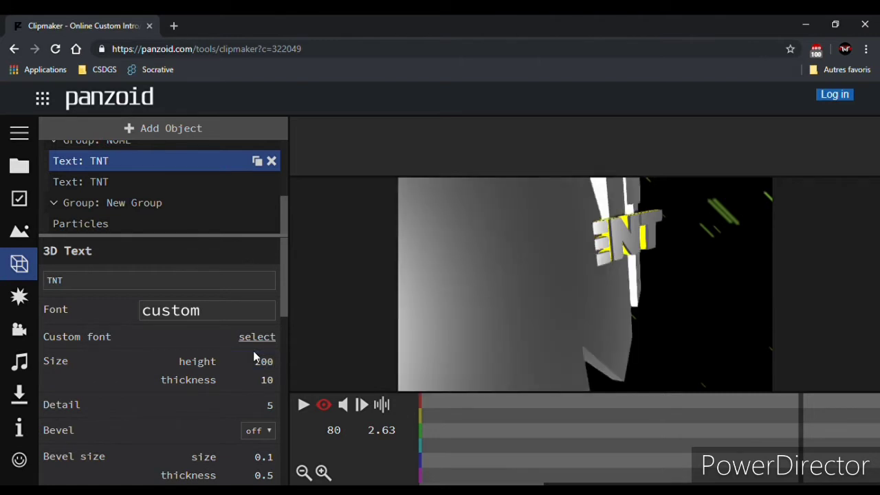
Reduce the height of the first TNT 3D text to 2
left_click(273, 365)
left_click(262, 361)
key("Right")
key("BackSpace")
key("Delete")
key("Return")
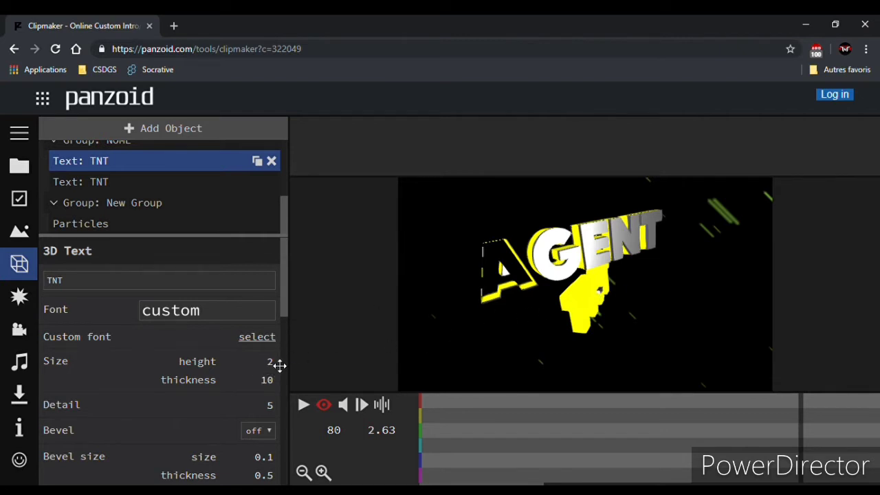
Set the height of the first TNT 3D text back to 20
left_click(279, 365)
type("0")
key("Return")
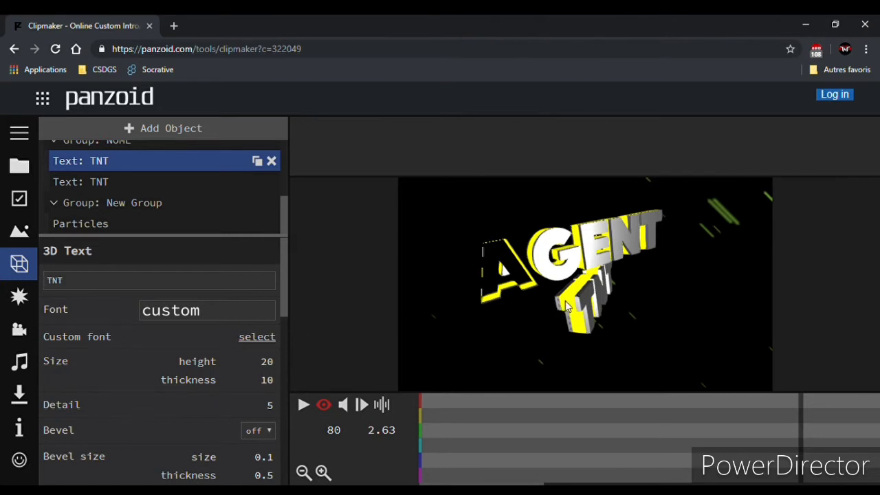
Try a height of 2 for the second TNT 3D text in the NOME group
left_click(106, 181)
left_click(269, 362)
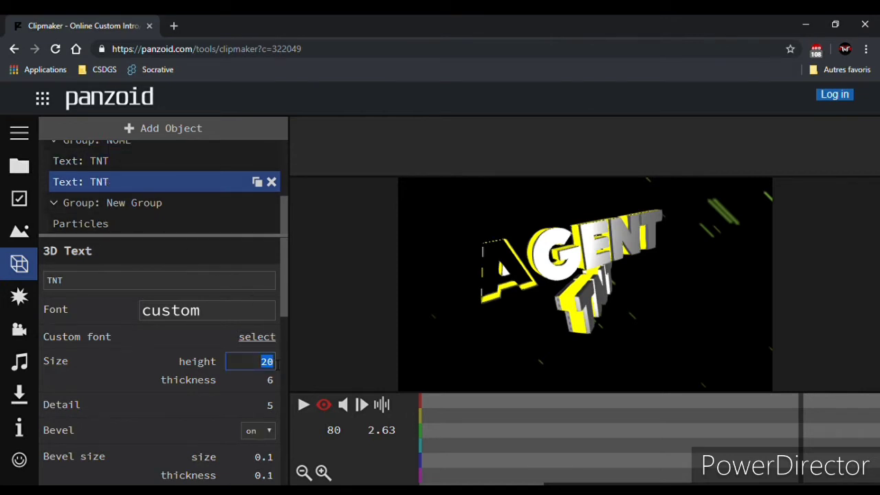
key("BackSpace")
type("2")
key("Return")
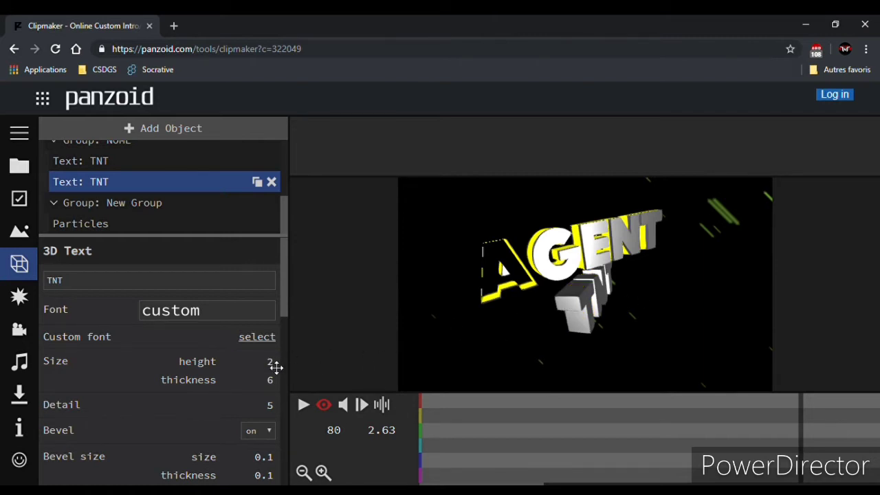
Set the height of the second TNT 3D text back to 20
left_click(271, 364)
type("0")
key("Return")
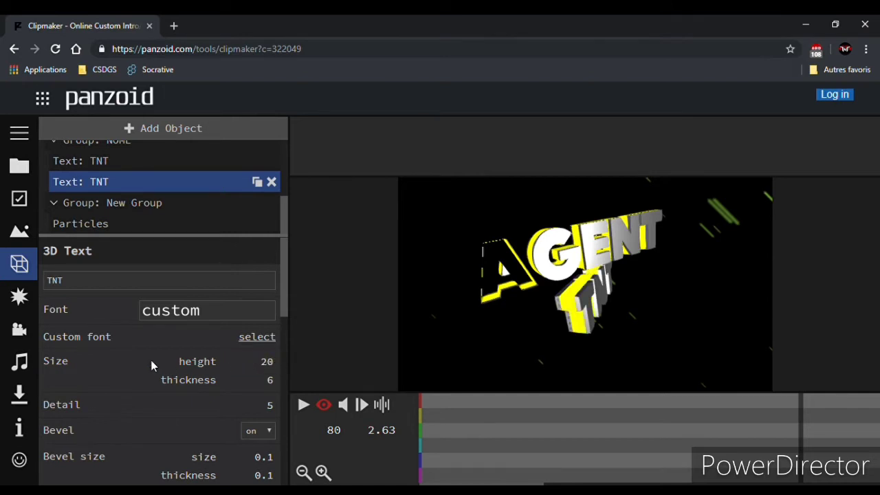
Change the colour of the second TNT 3D text to red (#ff0000)
scroll(222, 347, "down", 3)
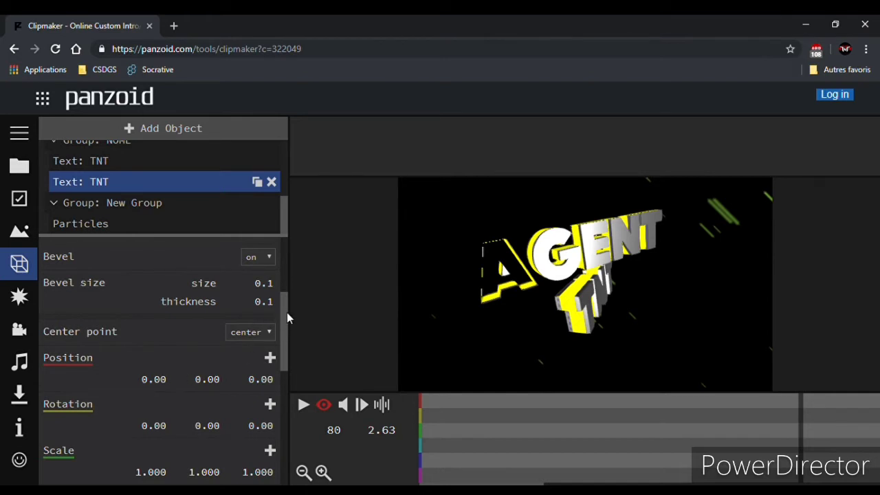
left_click_drag(287, 312, 278, 384)
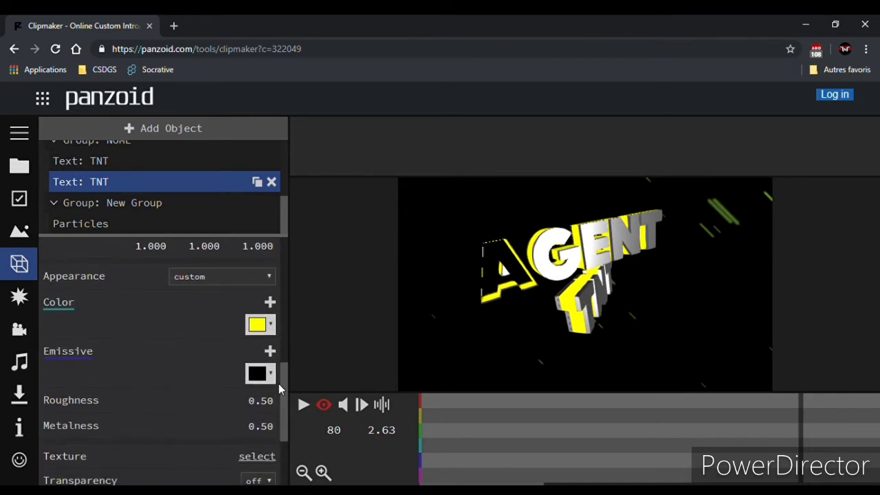
left_click(256, 325)
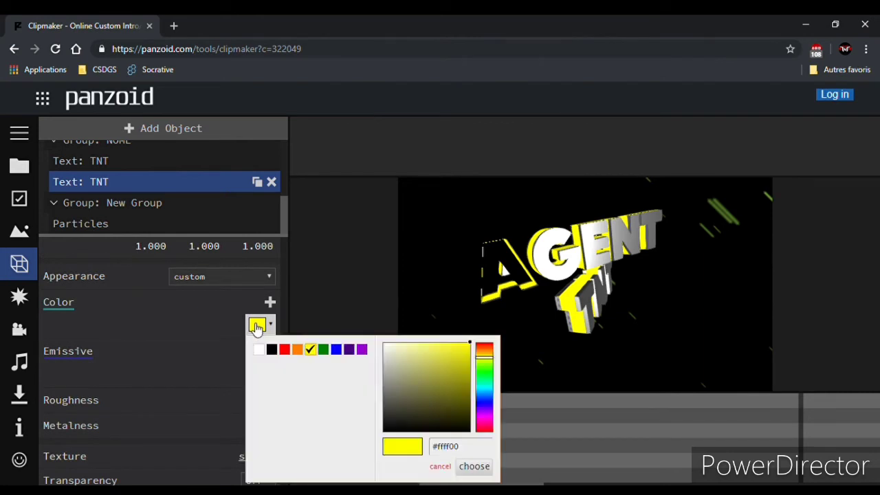
left_click(288, 352)
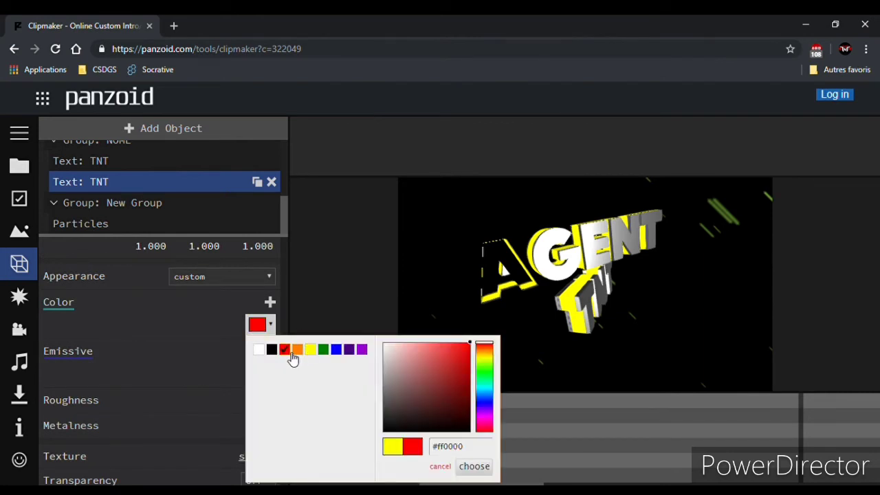
left_click(396, 446)
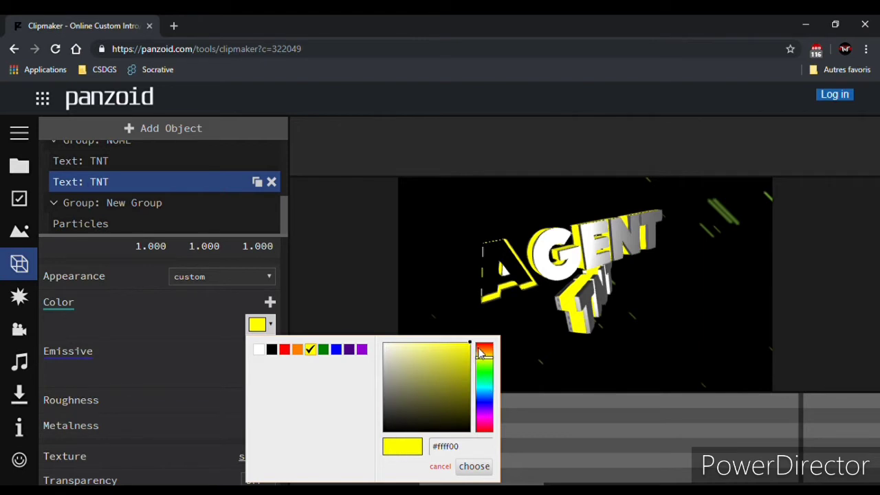
left_click_drag(481, 352, 485, 338)
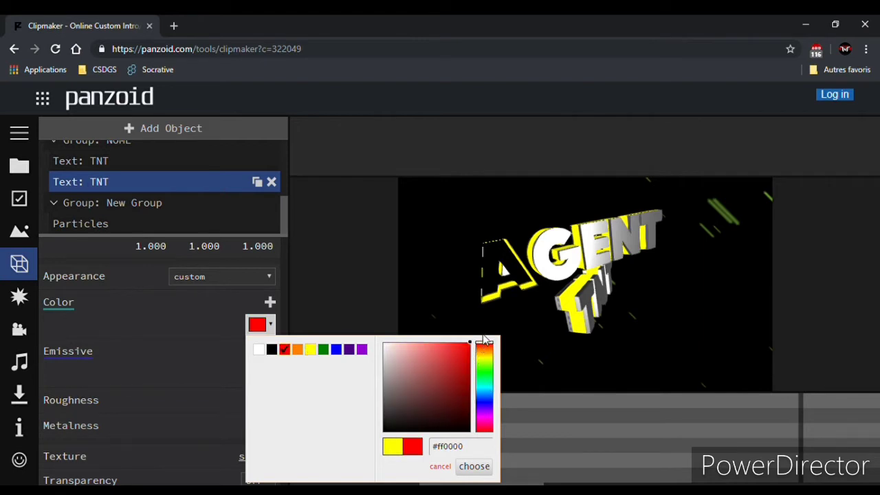
left_click(474, 467)
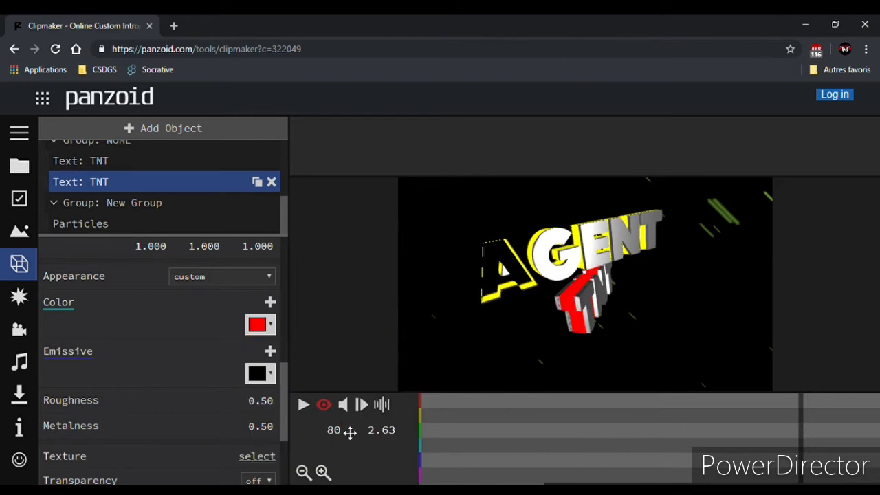
Change the colour of the second AGENT 3D text in the AGENT group to red (#ff0000)
scroll(152, 186, "down", 1)
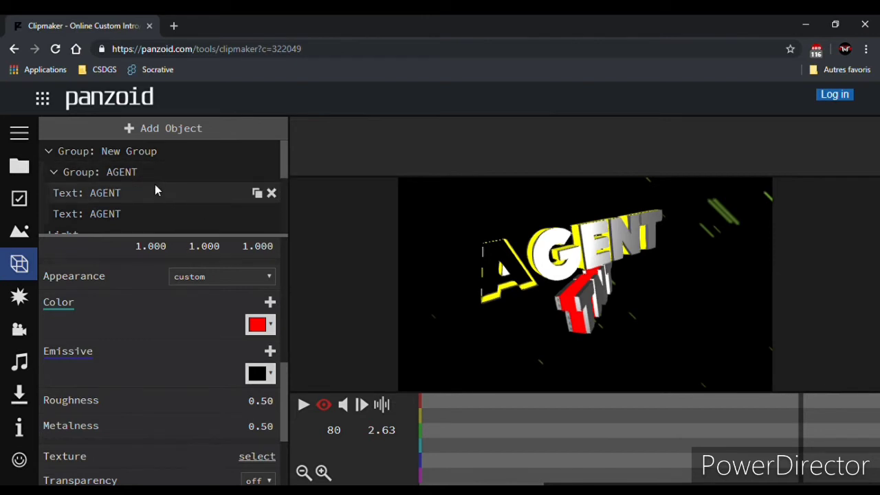
left_click(117, 214)
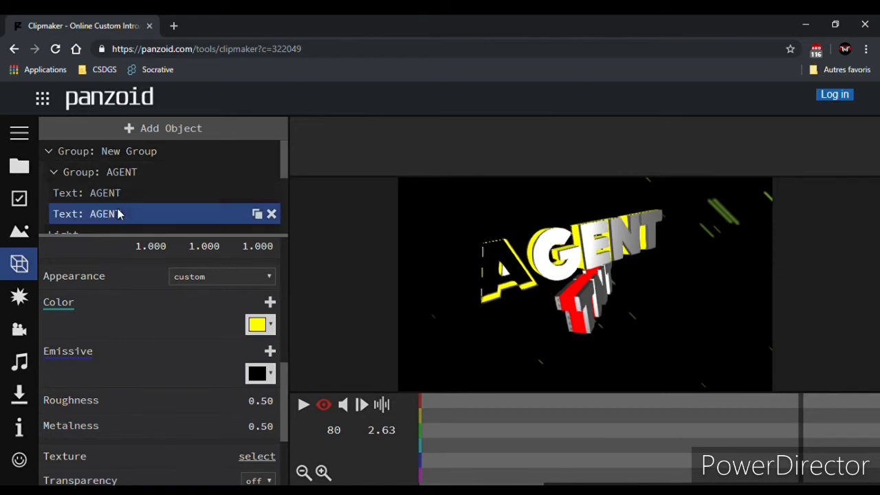
left_click(260, 325)
left_click(285, 350)
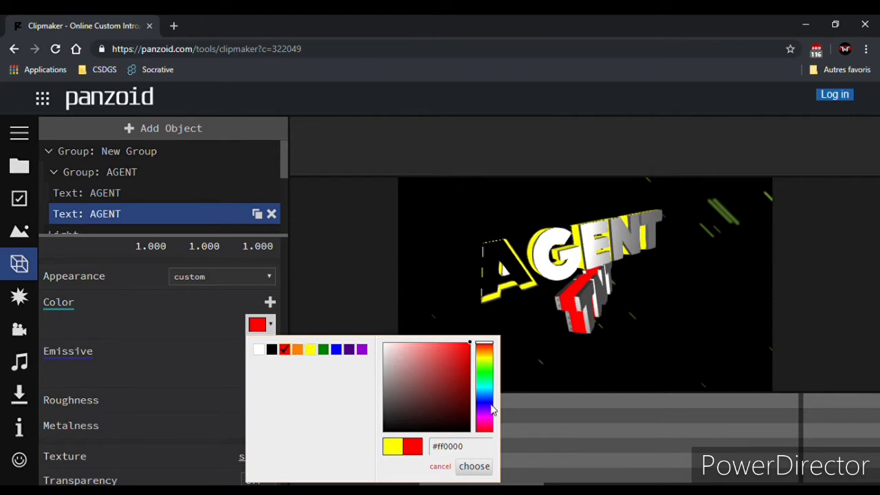
left_click(484, 468)
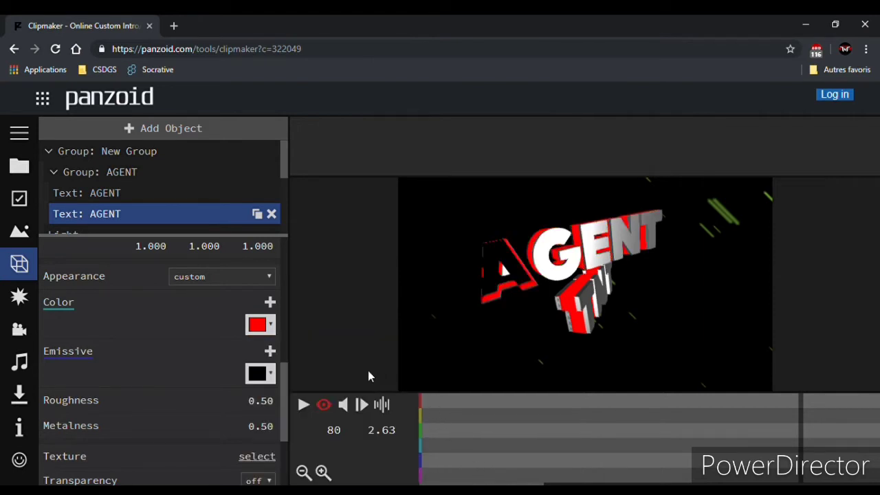
Try a white (#ffffff) emissive colour on the second AGENT 3D text and set it back to black (#000000)
left_click(257, 374)
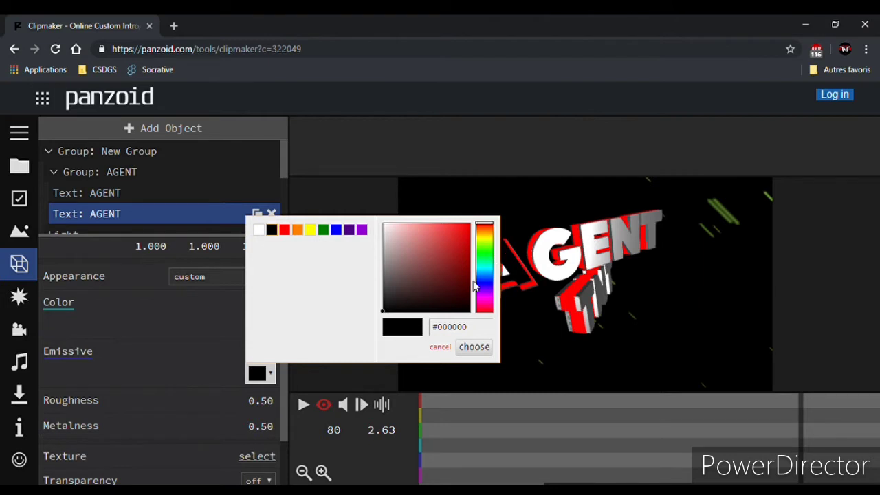
left_click(259, 230)
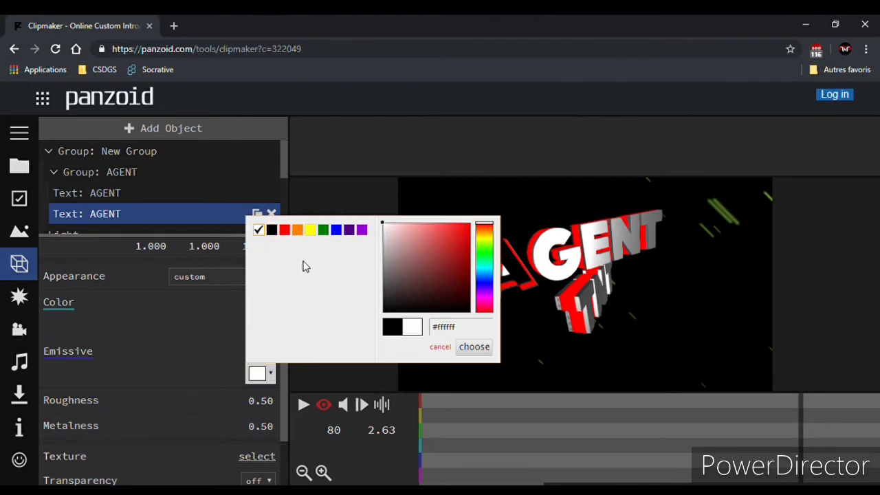
left_click(466, 348)
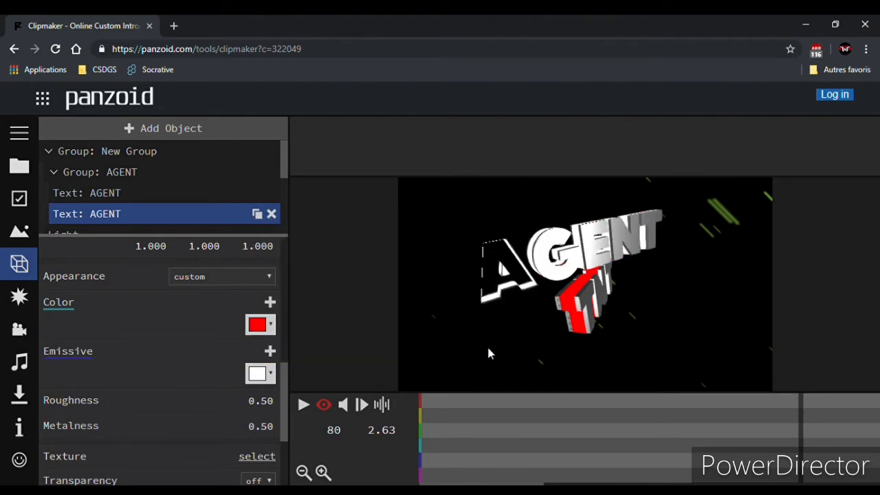
left_click(260, 374)
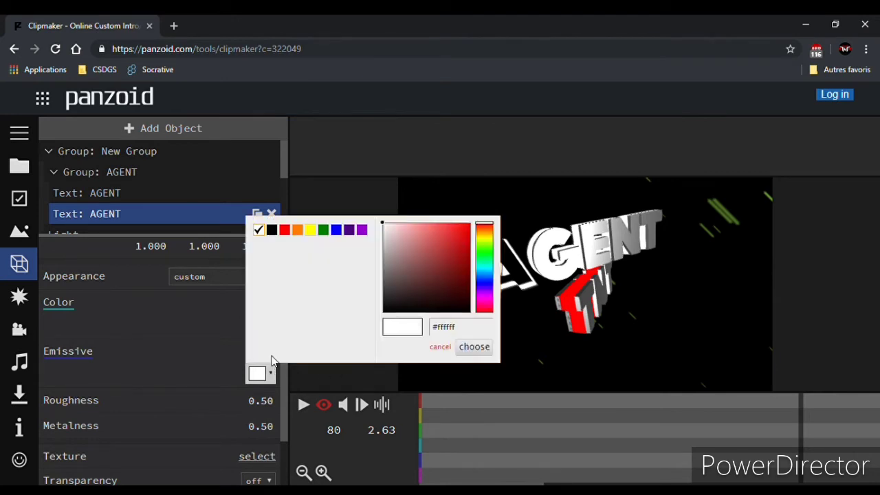
left_click(272, 230)
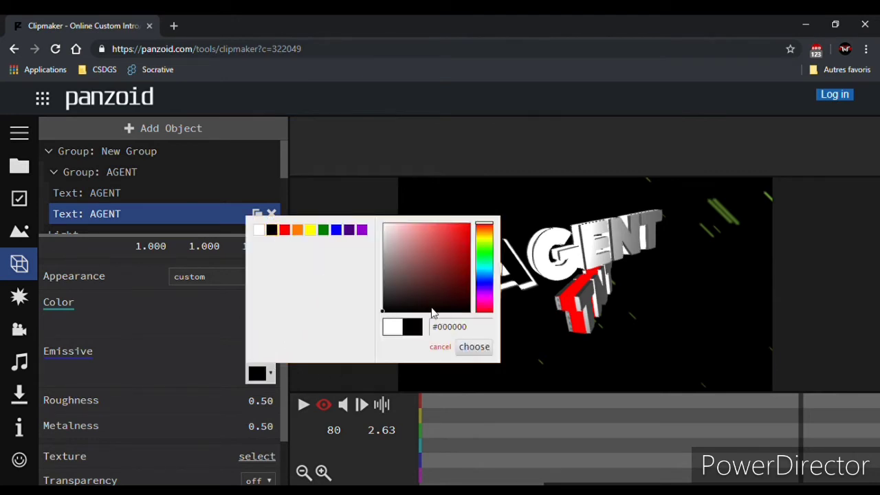
left_click(470, 347)
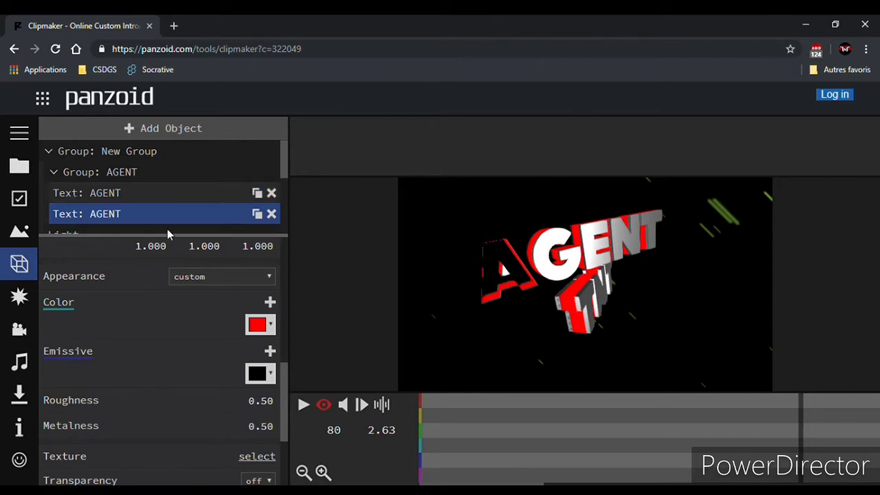
Play back the intro to check the red lettering on AGENT and TNT, and pause it
left_click(304, 404)
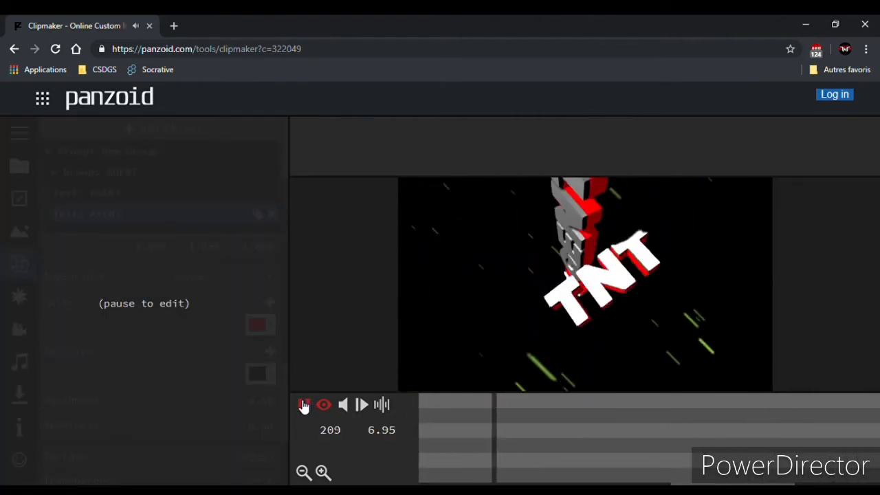
left_click(304, 405)
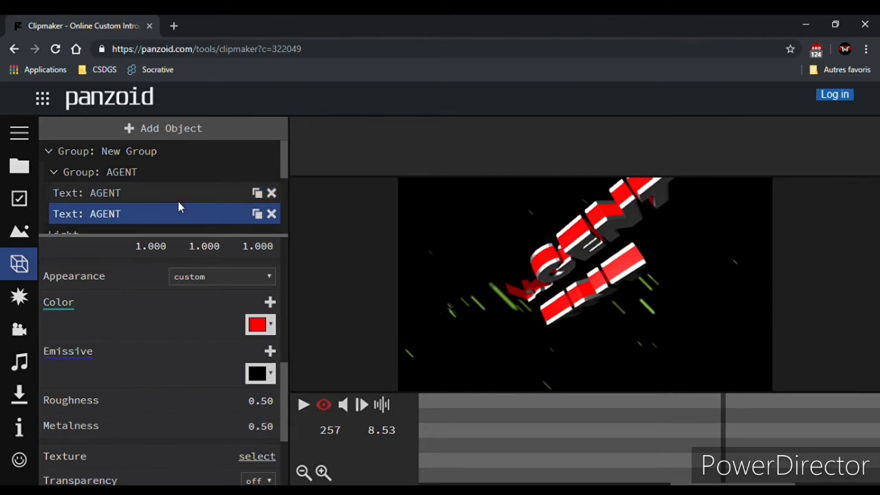
scroll(178, 202, "up", 1)
scroll(171, 190, "down", 1)
Clear the wording of the first AGENT 3D text and re-enter it as AGENT
left_click(146, 193)
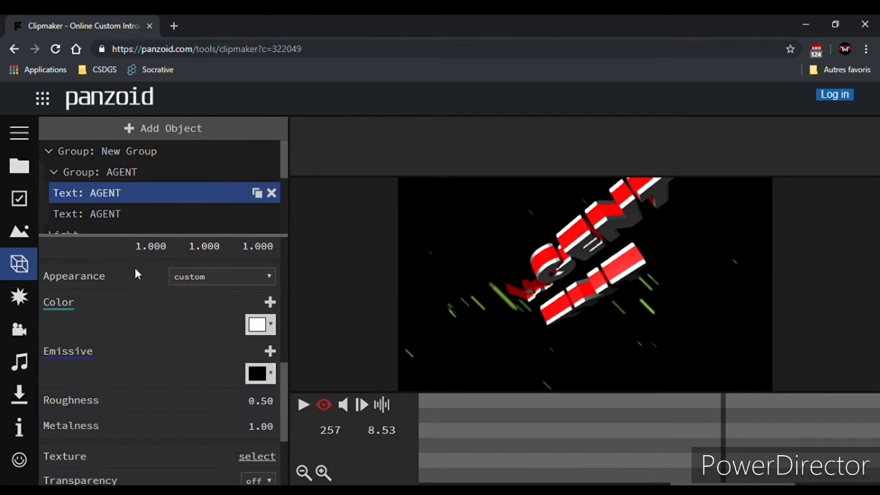
scroll(135, 274, "up", 5)
left_click(106, 285)
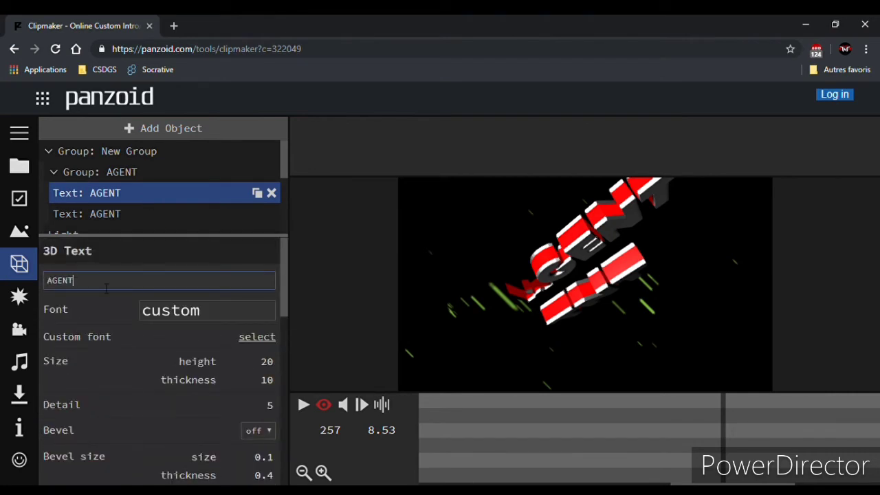
key("BackSpace")
key("BackSpace")
key("BackSpace")
key("BackSpace")
key("BackSpace")
type("AGENT")
key("Return")
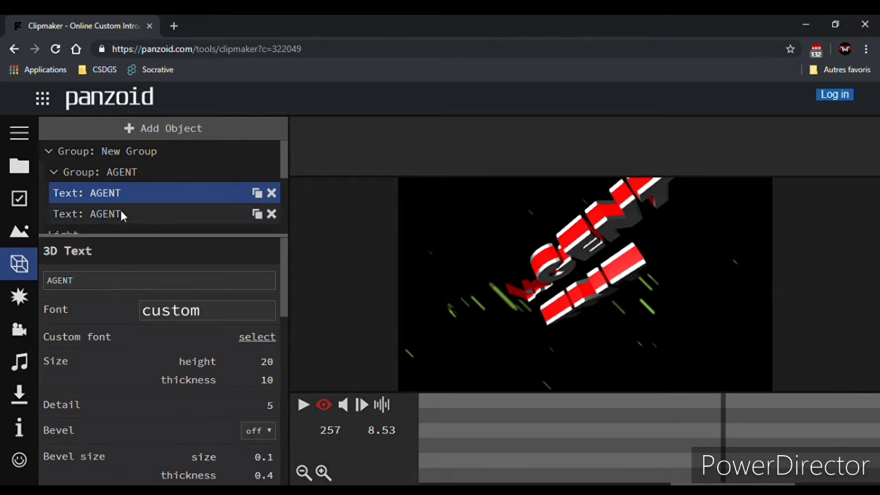
Re-enter the first letter of the second AGENT 3D text with a space before the word, and preview the intro
left_click(120, 212)
left_click(93, 288)
left_click_drag(93, 289, 39, 288)
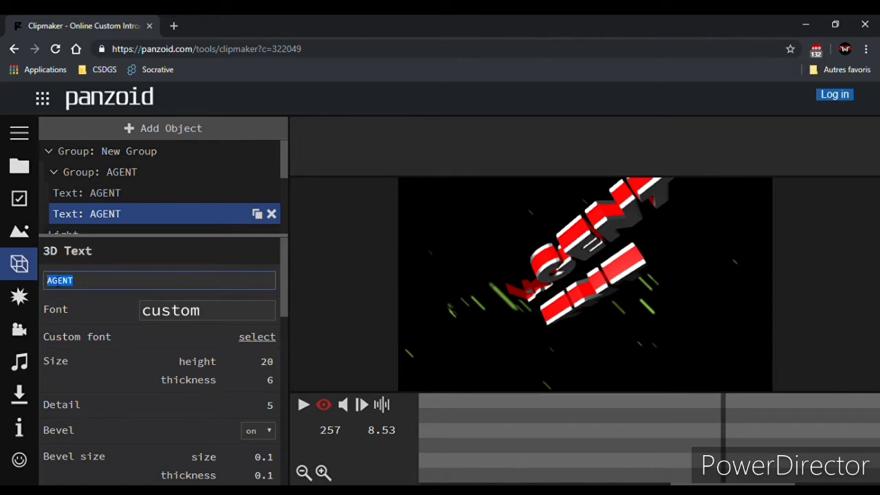
left_click(51, 286)
left_click_drag(48, 283, 53, 282)
key("BackSpace")
type("A")
key("Left")
key("Return")
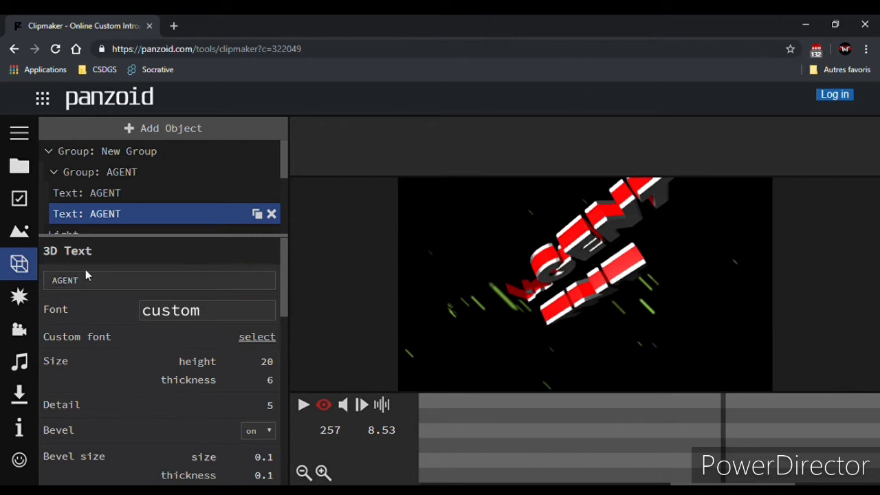
left_click(307, 405)
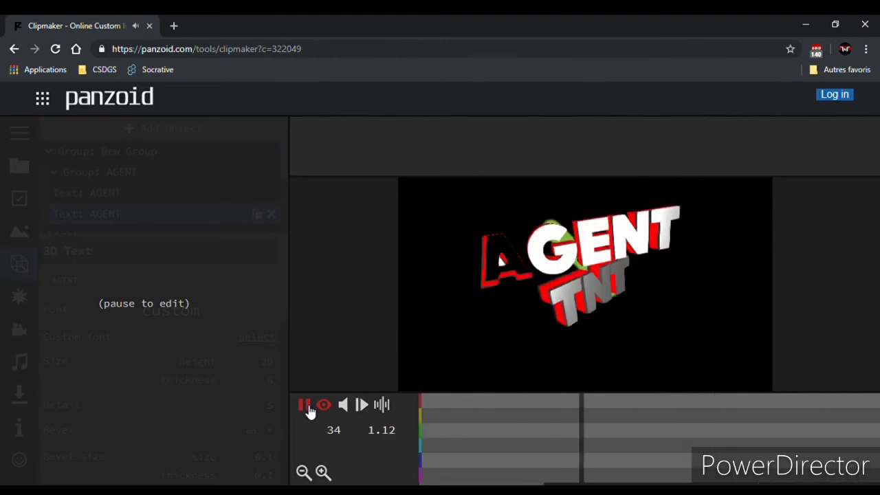
left_click(305, 406)
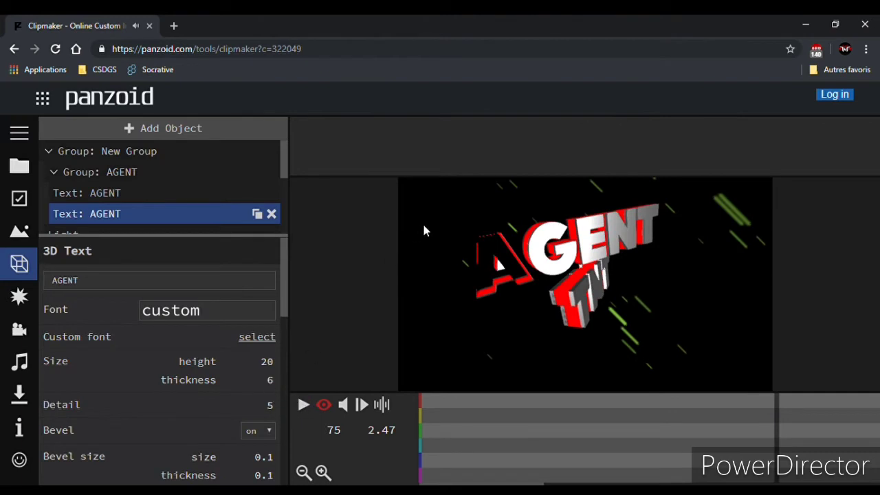
Examine the settings of the New Group holding the particles and of the second AGENT 3D text
scroll(142, 187, "down", 3)
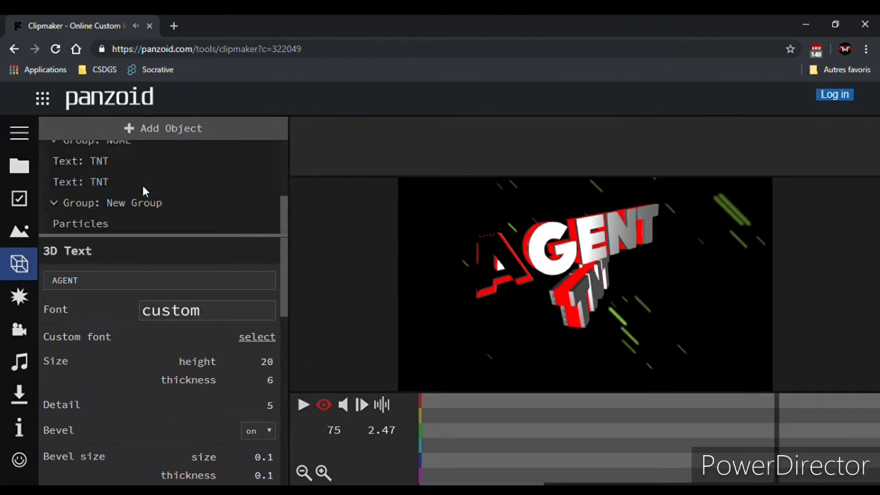
left_click(124, 203)
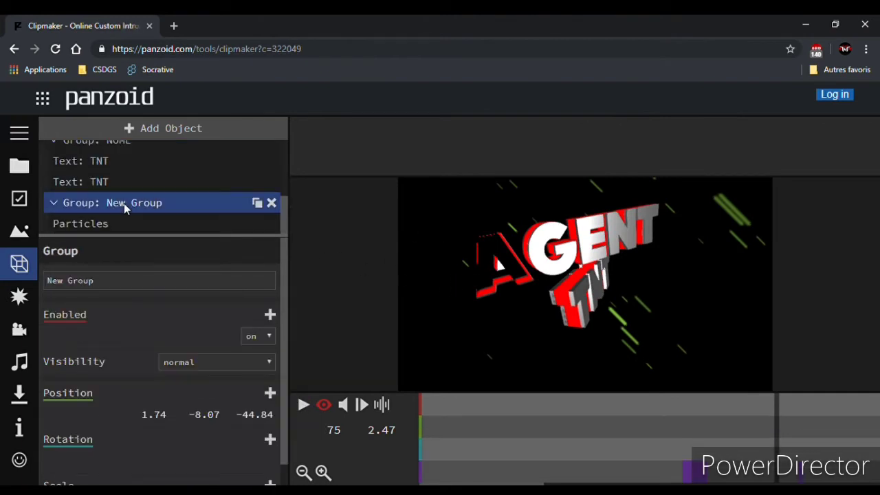
scroll(224, 409, "down", 1)
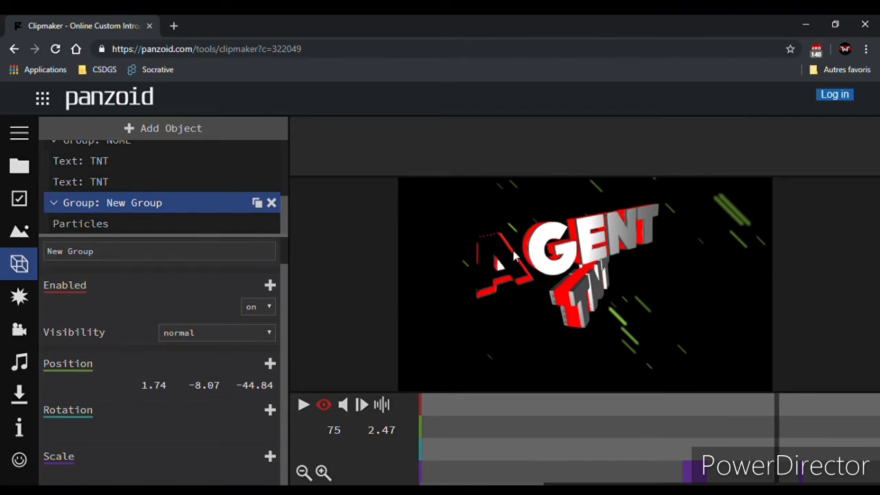
scroll(101, 169, "up", 3)
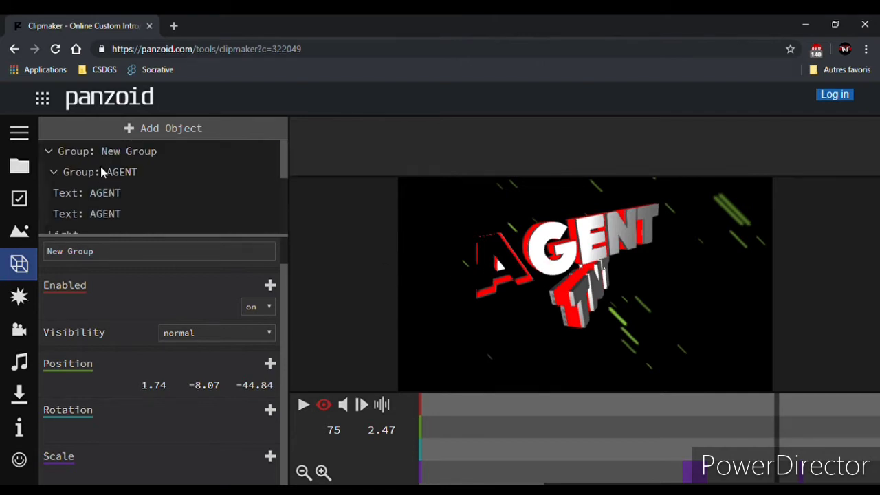
left_click(106, 214)
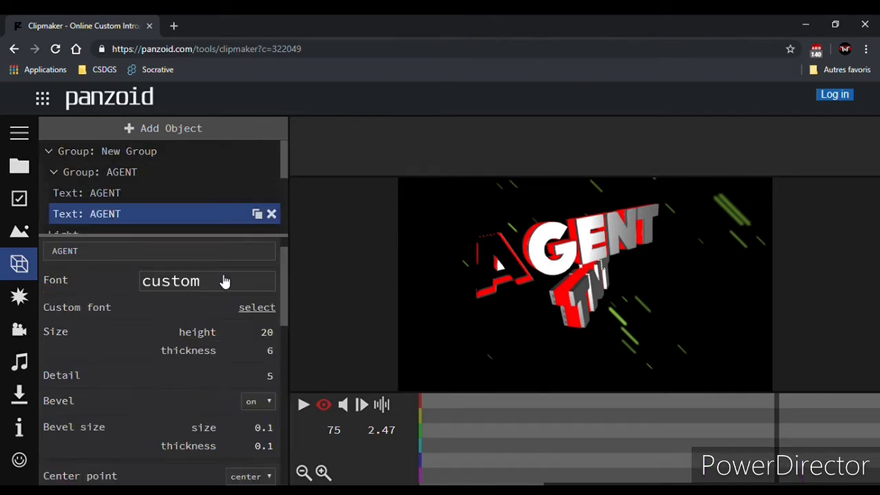
scroll(204, 324, "down", 3)
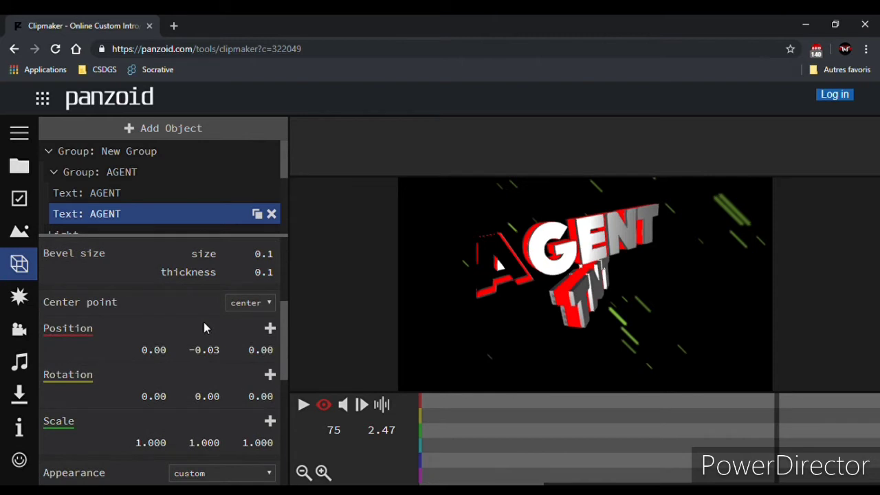
scroll(204, 324, "down", 5)
scroll(204, 322, "up", 3)
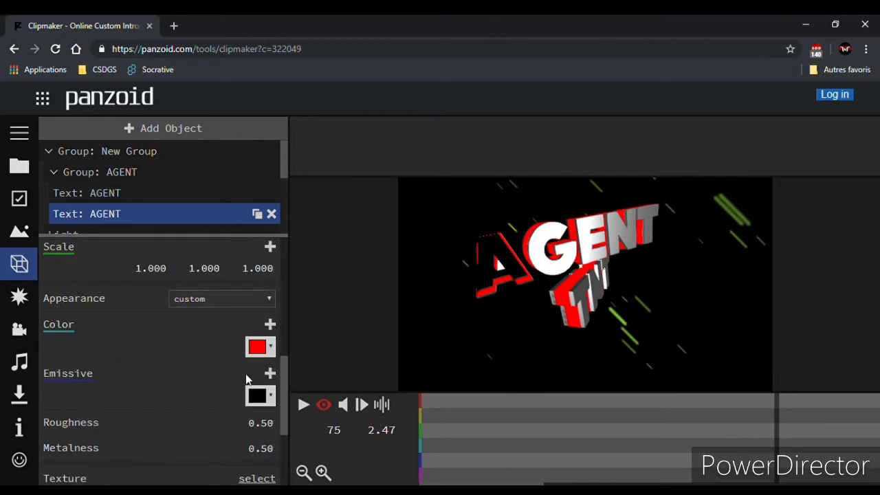
scroll(192, 320, "up", 3)
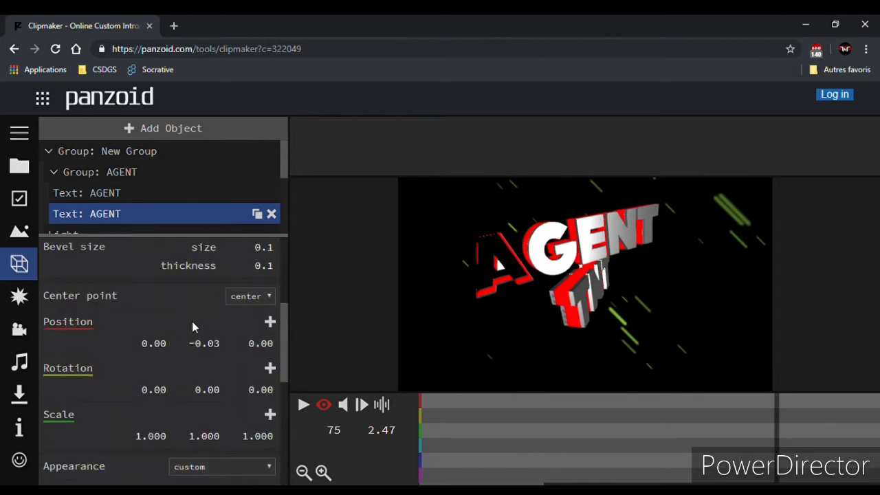
scroll(131, 360, "up", 3)
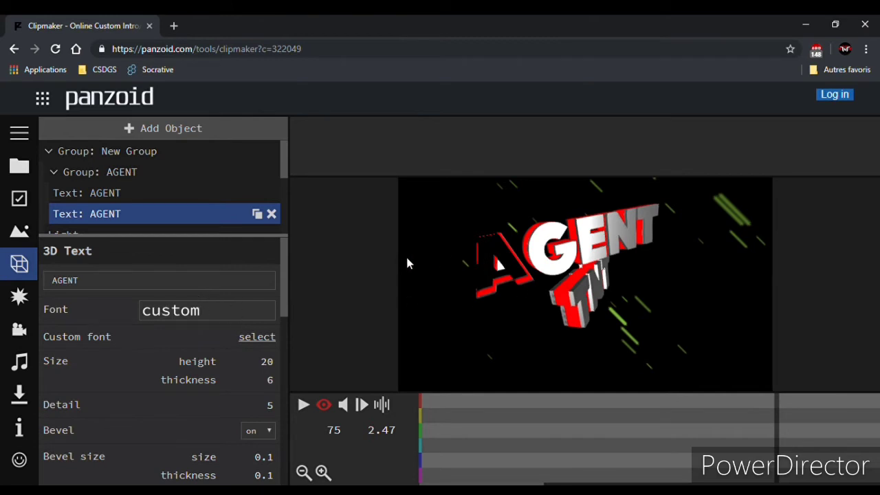
Play the rest of the intro to check how AGENT and TNT look in motion, and pause it
left_click(302, 406)
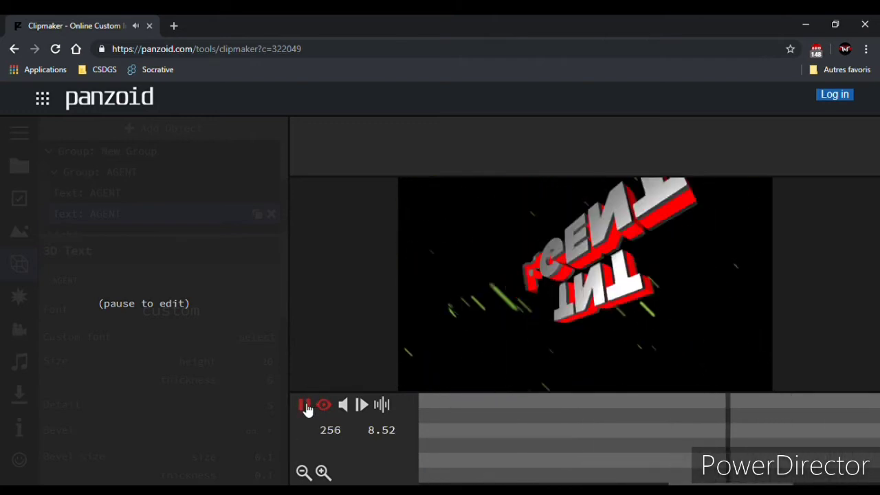
left_click(305, 406)
left_click(304, 407)
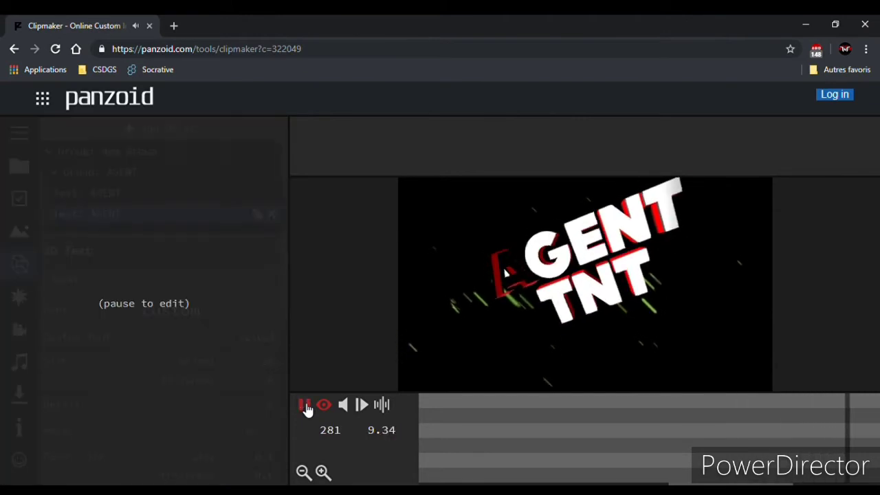
left_click(305, 406)
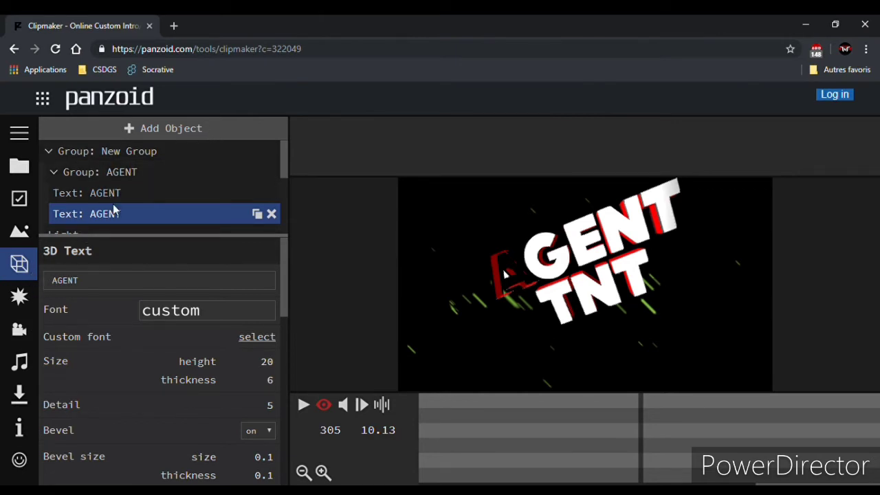
Look over the project's effects, camera animation, audio track and video download settings
left_click(21, 303)
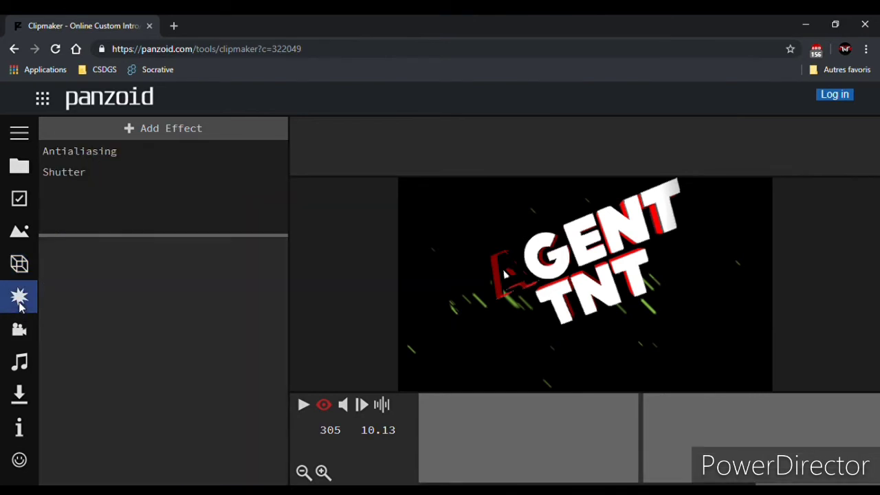
left_click(9, 340)
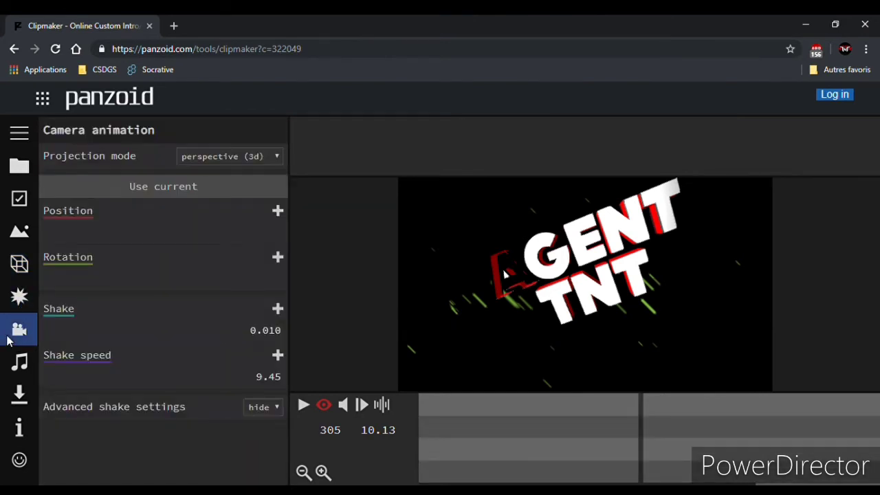
left_click(21, 371)
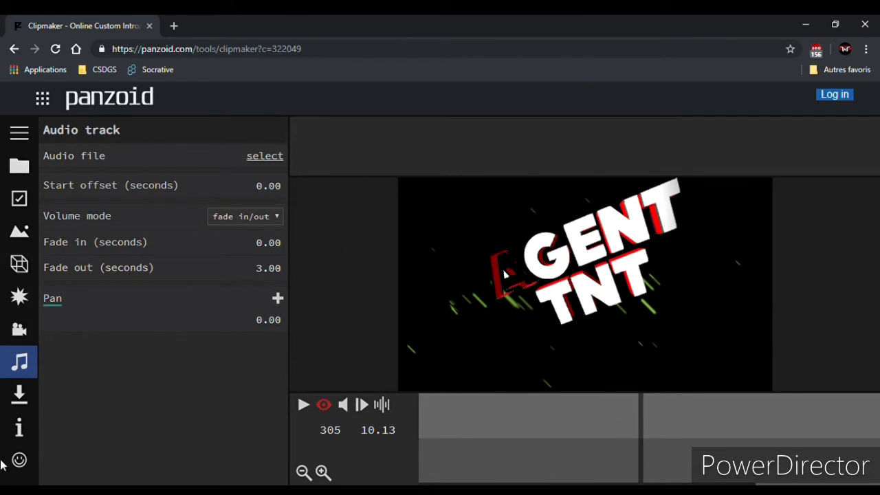
left_click(21, 404)
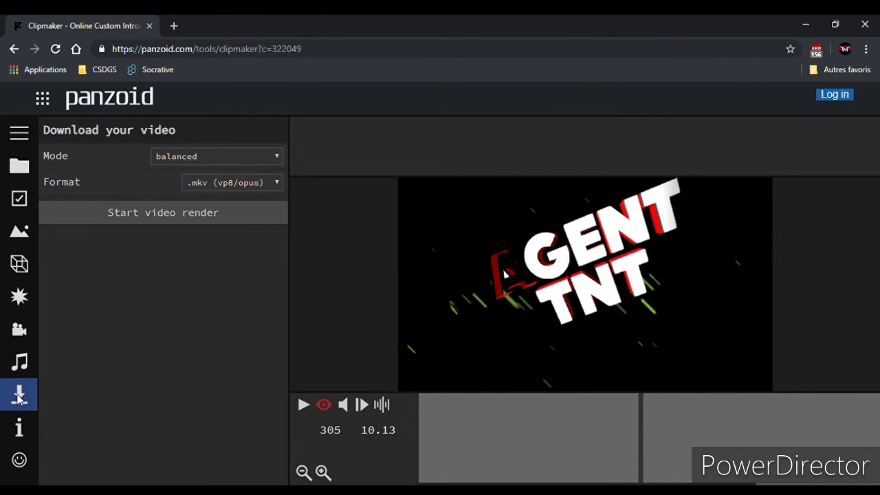
Replay part of the intro, render it in balanced mode as .mkv (vp8/opus), and download the rendered video
left_click(304, 405)
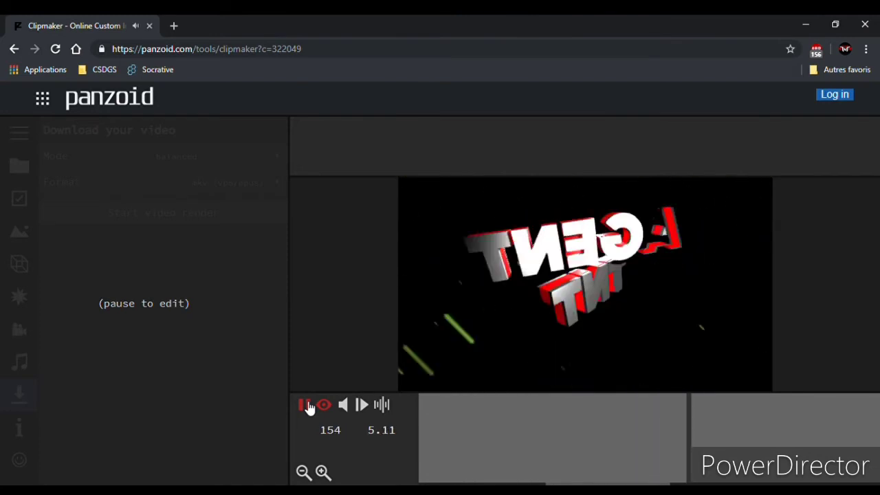
left_click(305, 406)
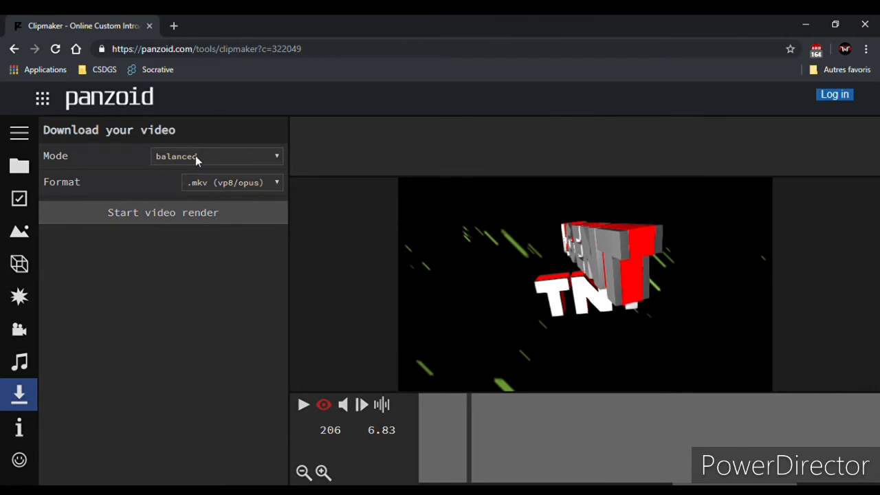
left_click(142, 212)
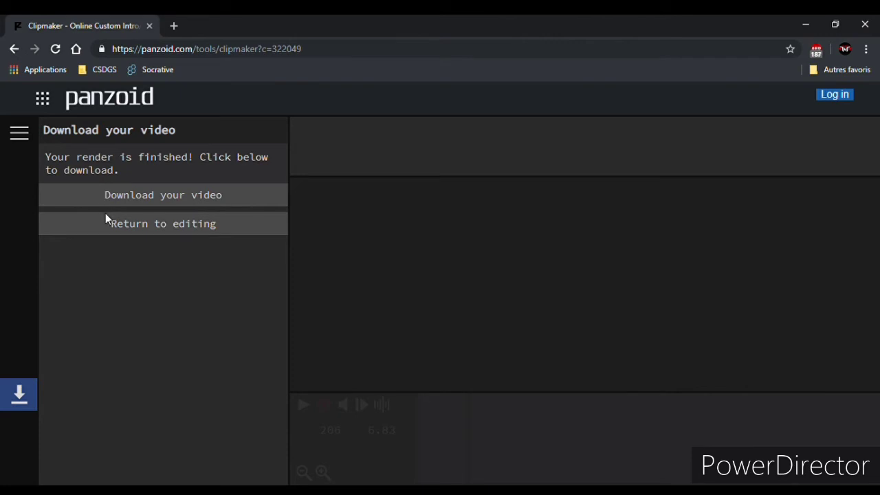
left_click(211, 195)
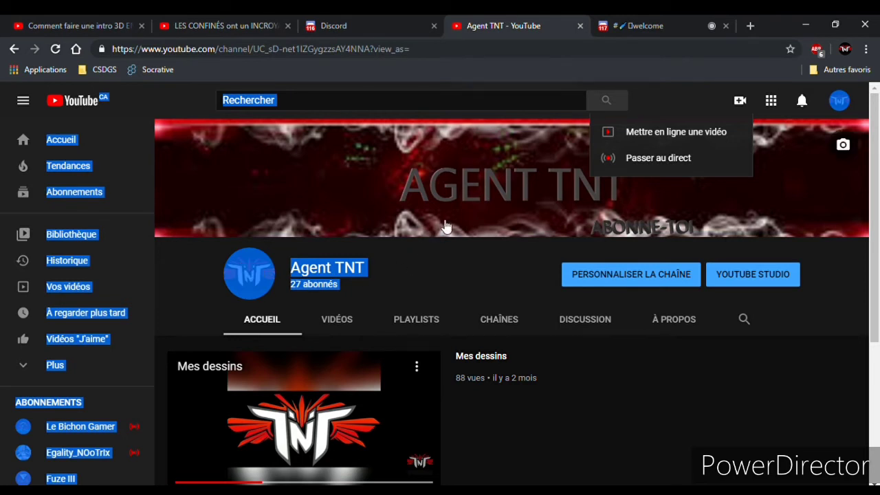
Upload the rendered file video (4).mkv to the YouTube channel and declare it as made for children
left_click(658, 140)
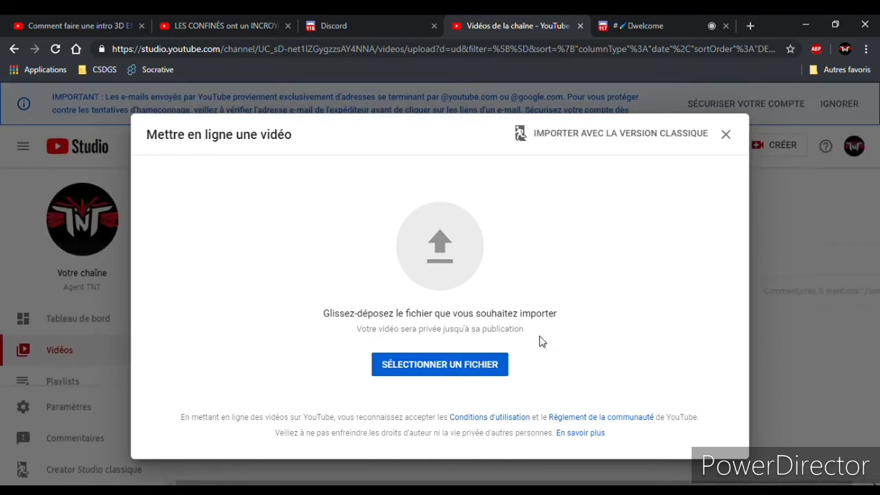
left_click(469, 372)
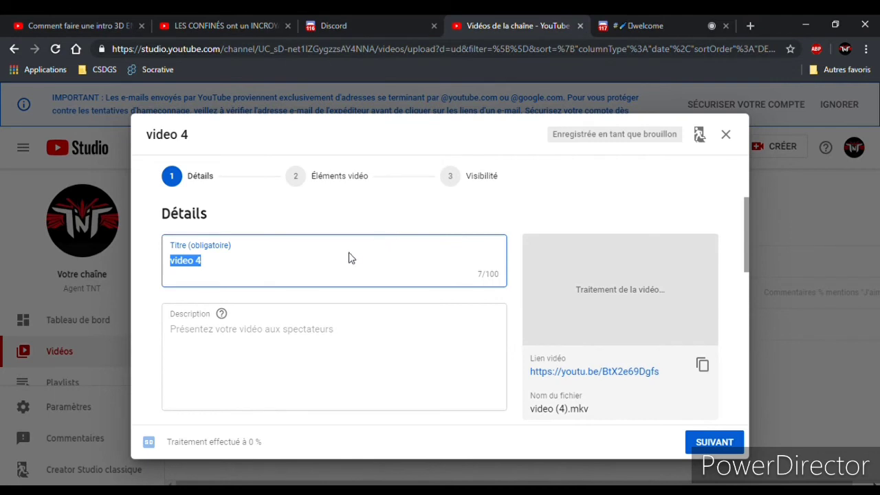
scroll(361, 313, "down", 10)
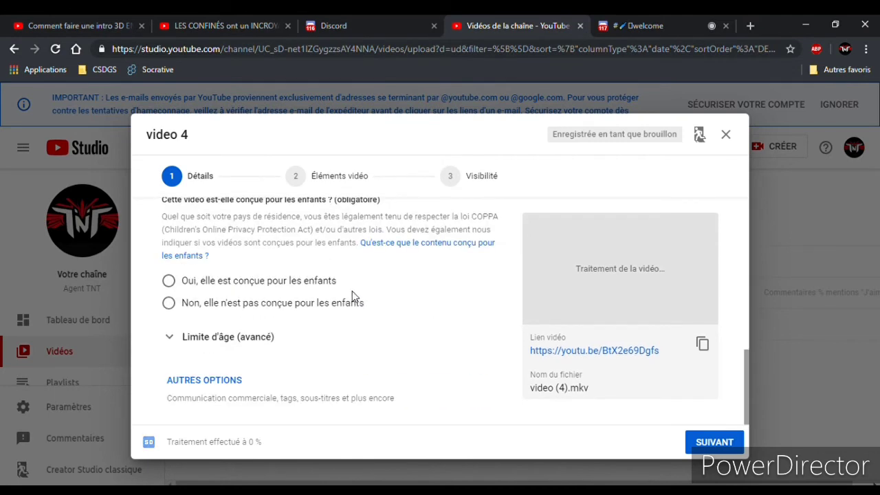
left_click(168, 282)
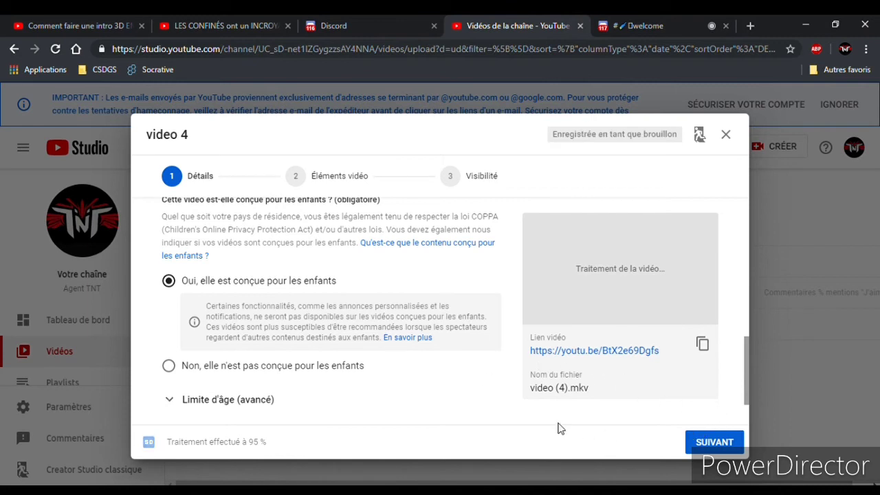
left_click(702, 445)
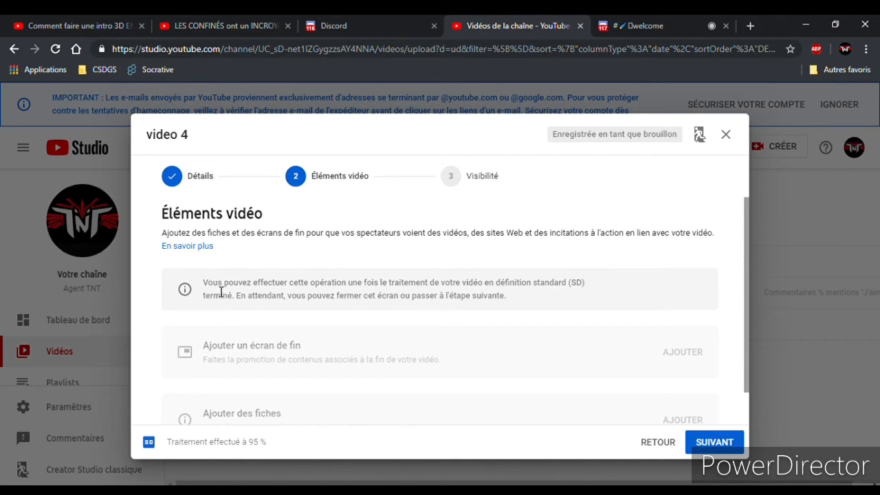
Set the uploaded video's visibility to unlisted (Non répertoriée), save it, and dismiss the sharing dialog
left_click(706, 450)
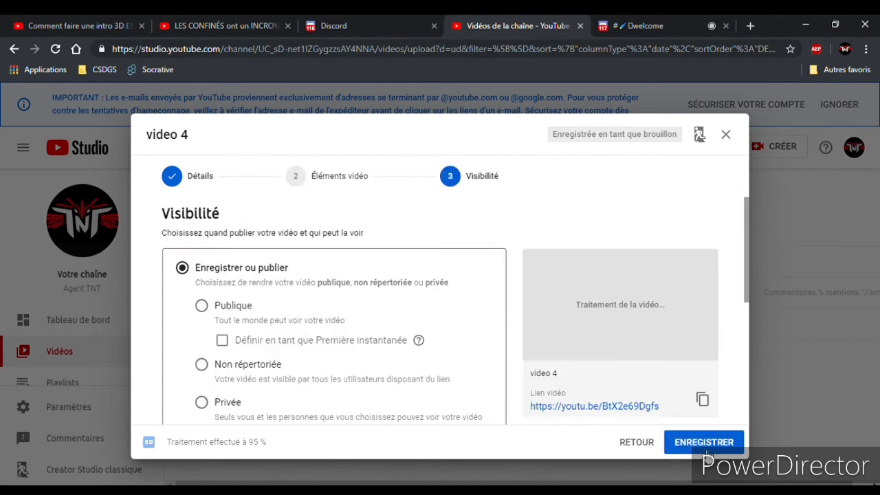
left_click(201, 364)
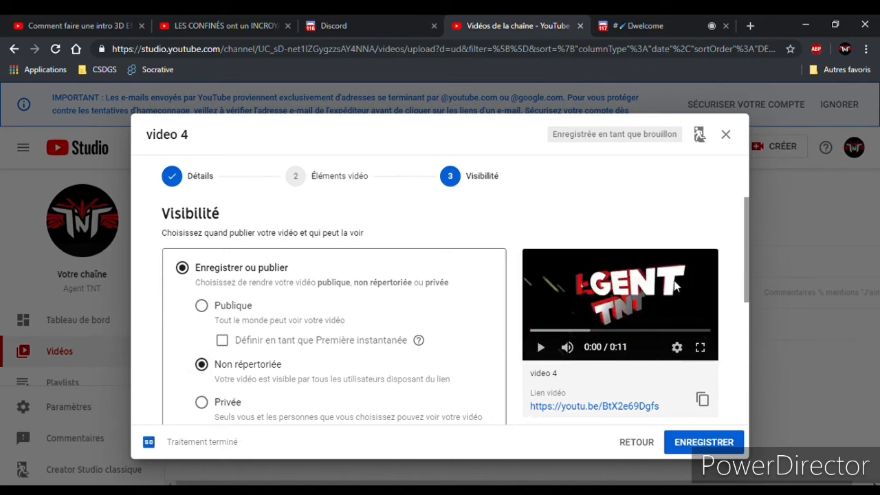
left_click(709, 448)
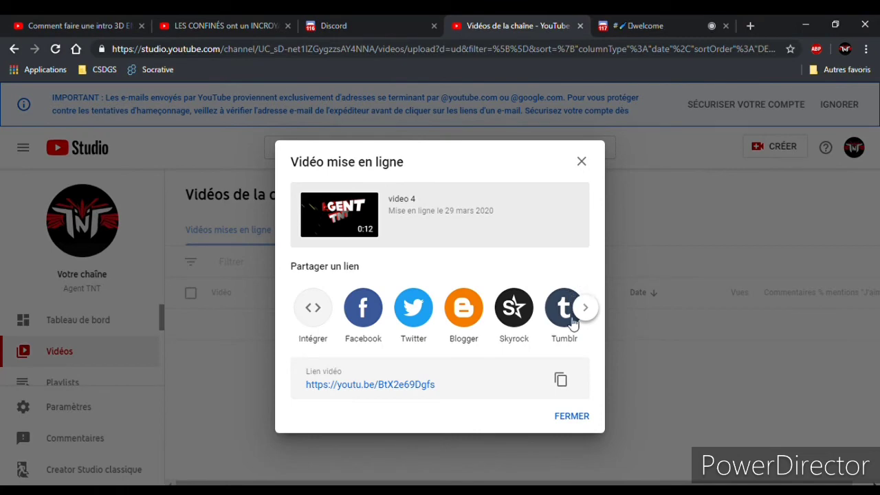
left_click(571, 416)
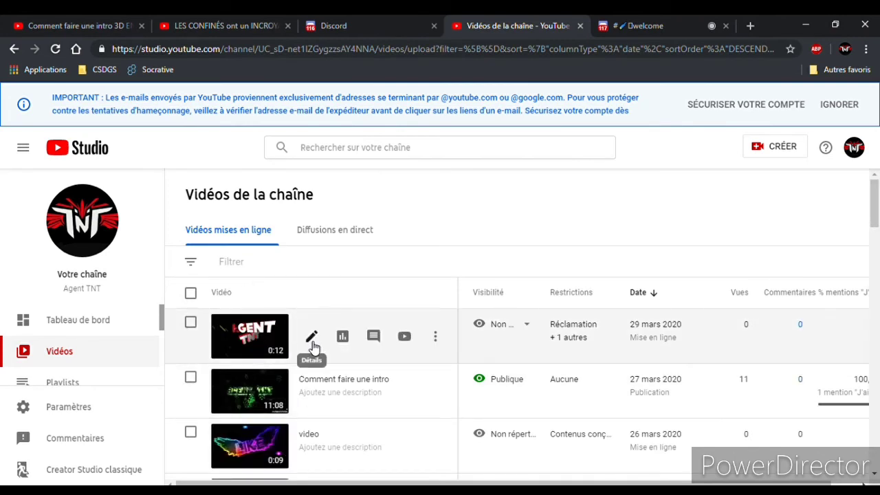
Download the uploaded video 4 from its YouTube Studio details page and dismiss the browser's download notice
left_click(312, 341)
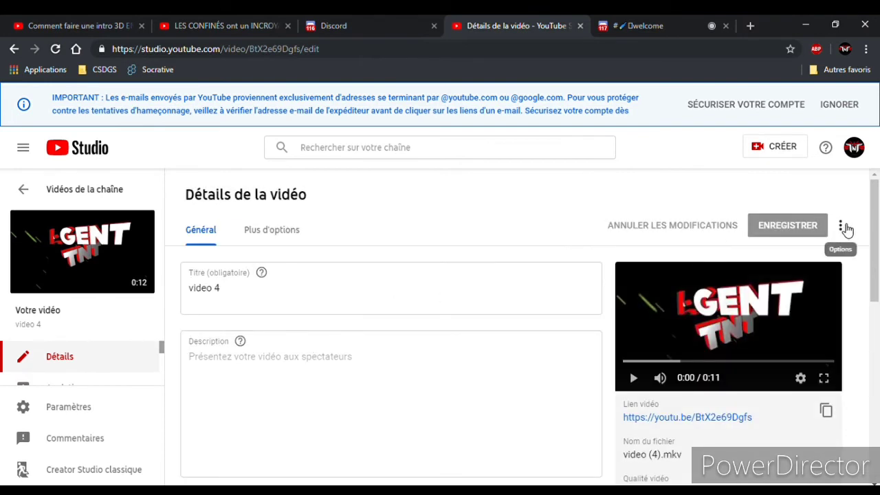
left_click(841, 226)
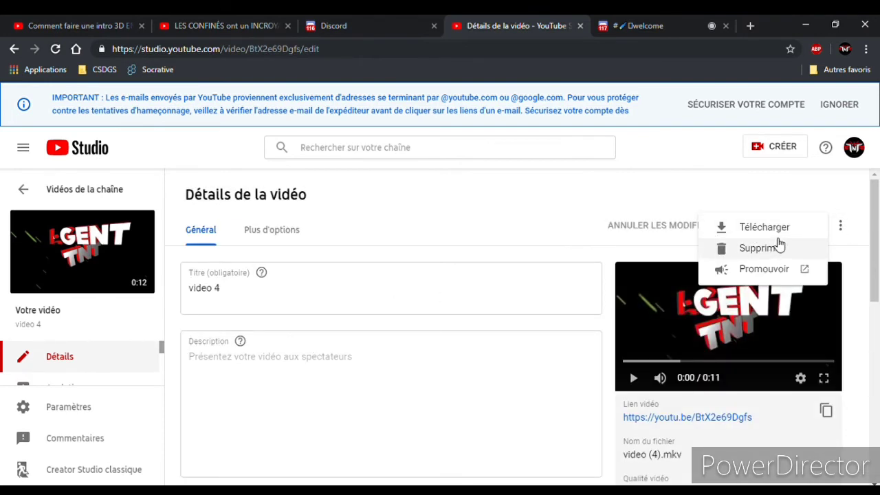
left_click(730, 229)
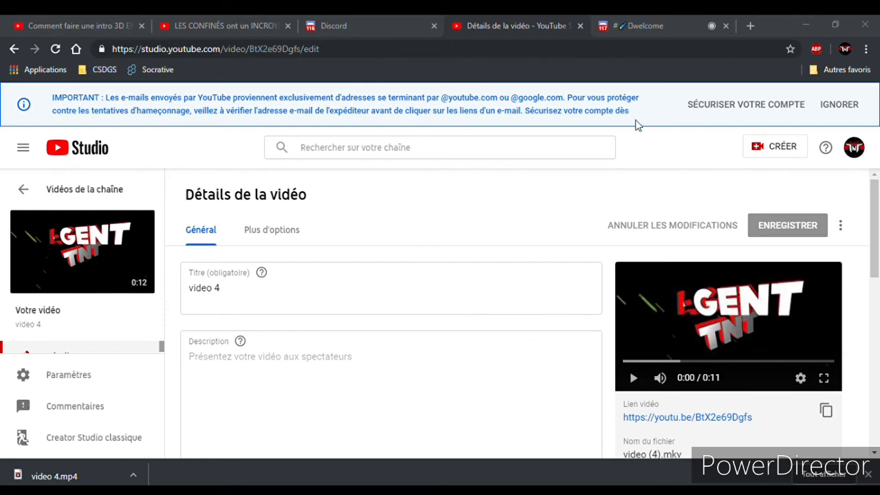
left_click(665, 81)
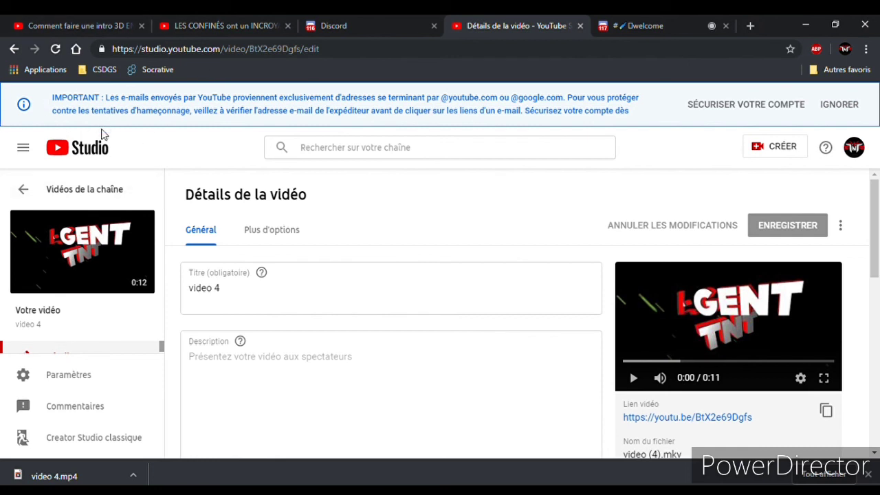
left_click(869, 479)
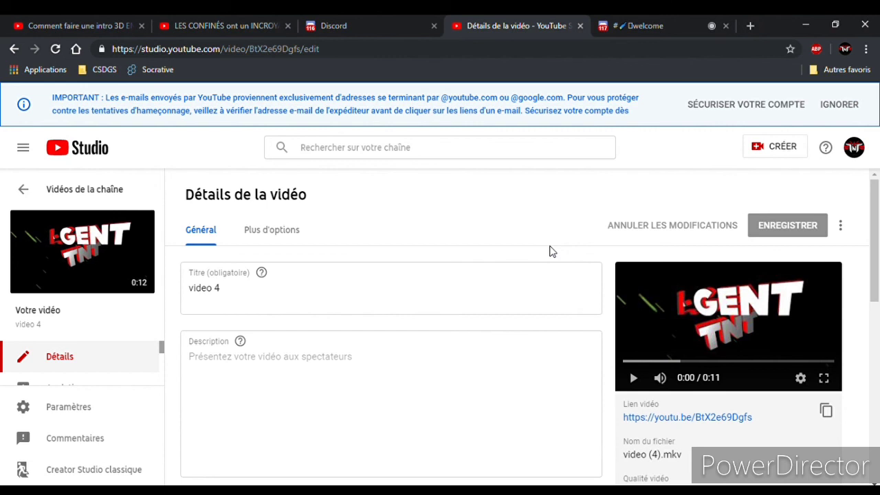
mouse_move(93, 263)
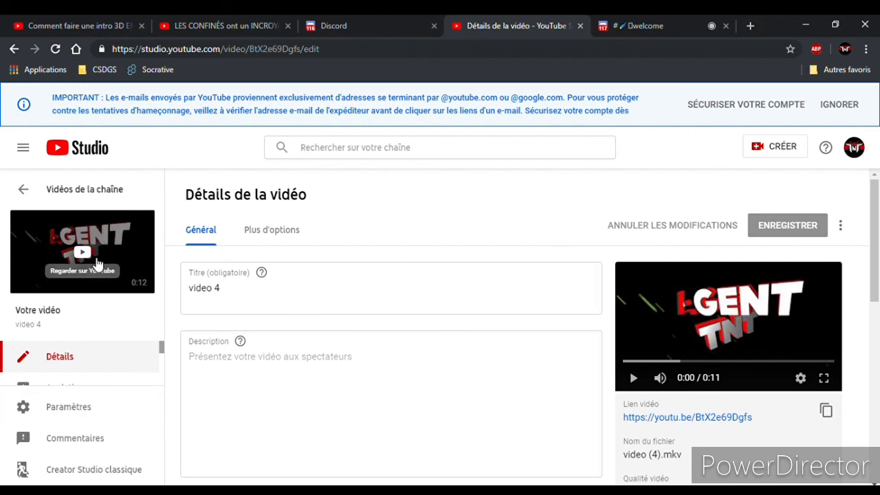